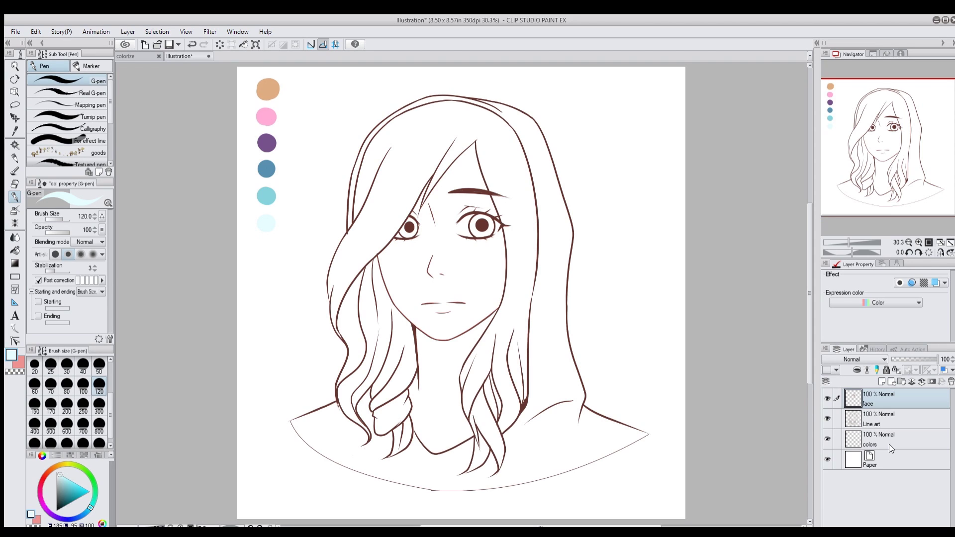
Step: After checking the line art under the face layer, make the Line art layer the reference layer
{"action": "key", "text": "alt+["}
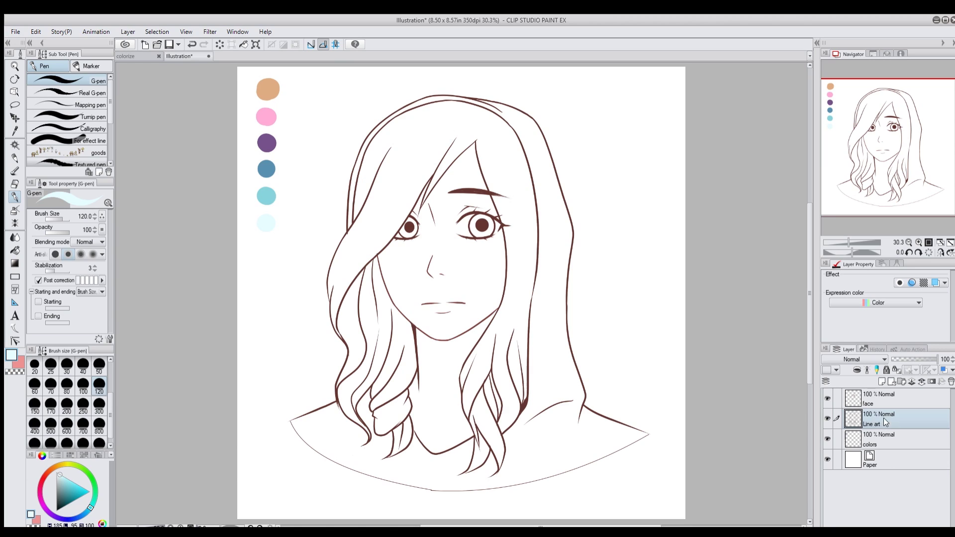
{"action": "left_click", "coordinate": [824, 393]}
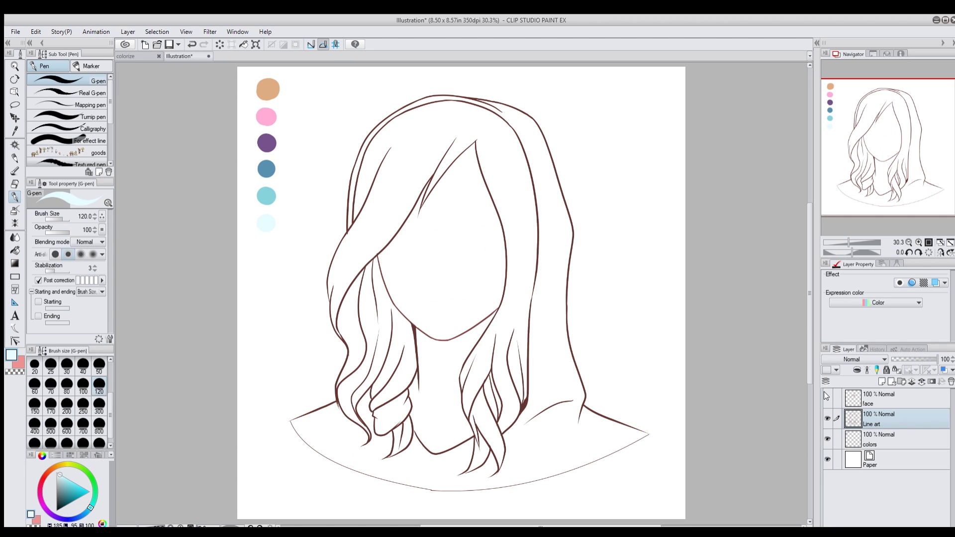
{"action": "left_click", "coordinate": [824, 393]}
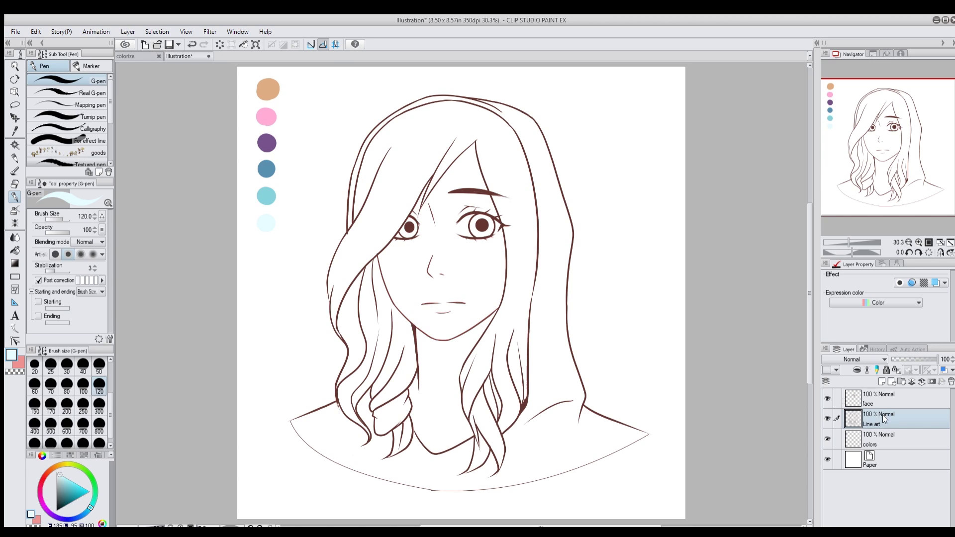
{"action": "left_click", "coordinate": [875, 401]}
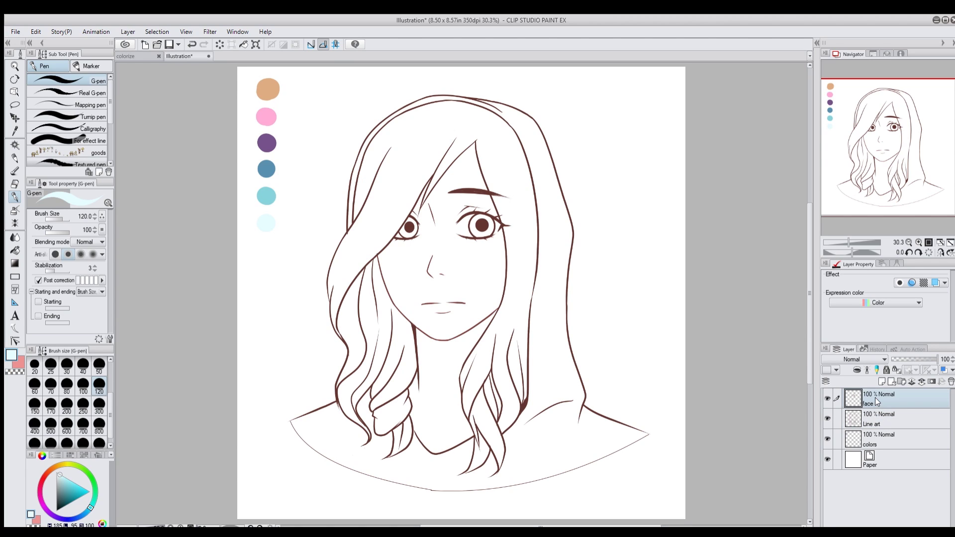
{"action": "left_click", "coordinate": [886, 422]}
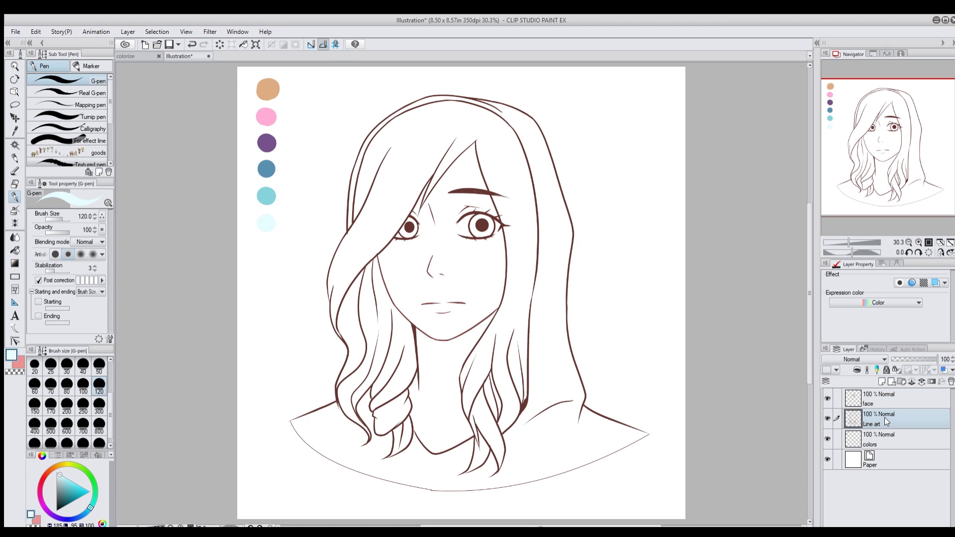
{"action": "left_click", "coordinate": [866, 370]}
{"action": "left_click", "coordinate": [33, 31]}
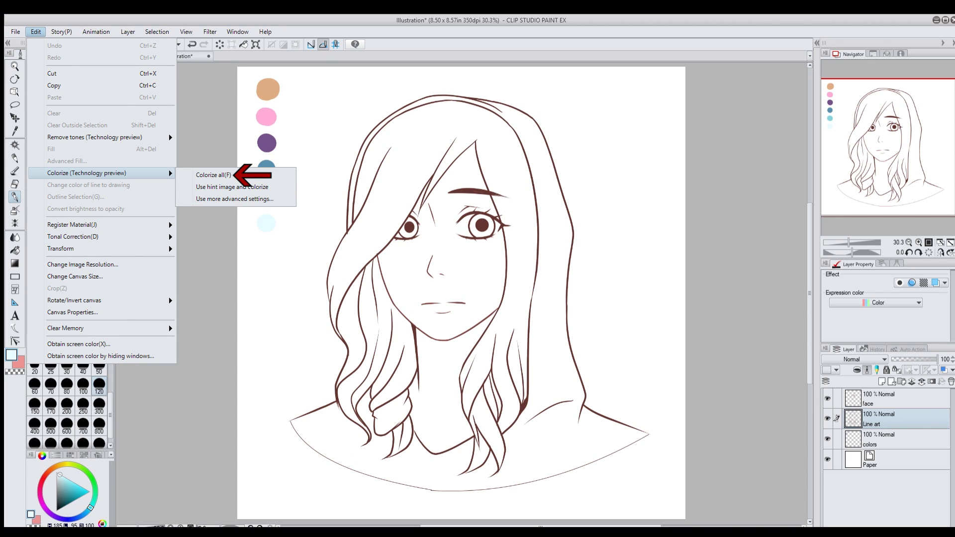
{"action": "left_click", "coordinate": [222, 173]}
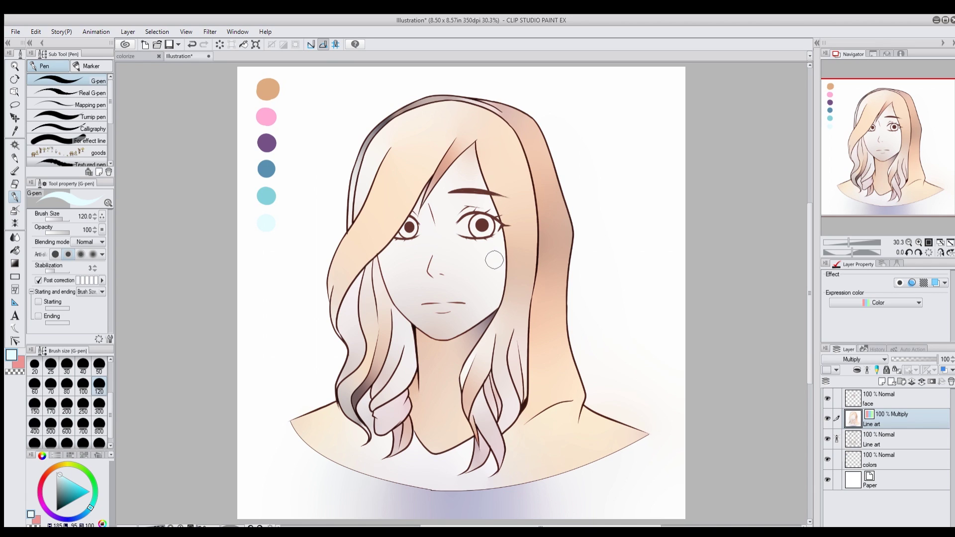
{"action": "key", "text": "ctrl+z"}
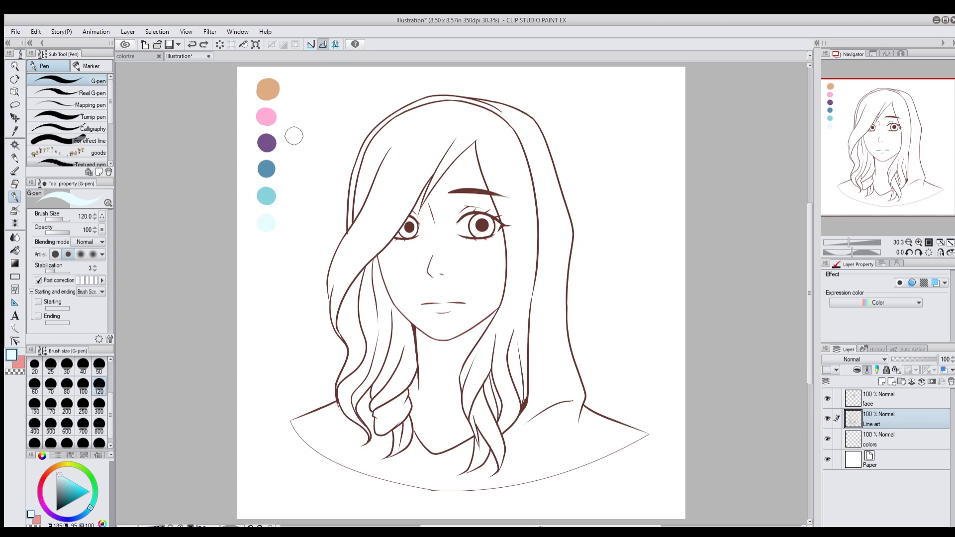
Step: Add a new layer above colors and paint skin-tone hints on the face (size 300) and neck (size 120)
{"action": "left_click", "coordinate": [891, 435]}
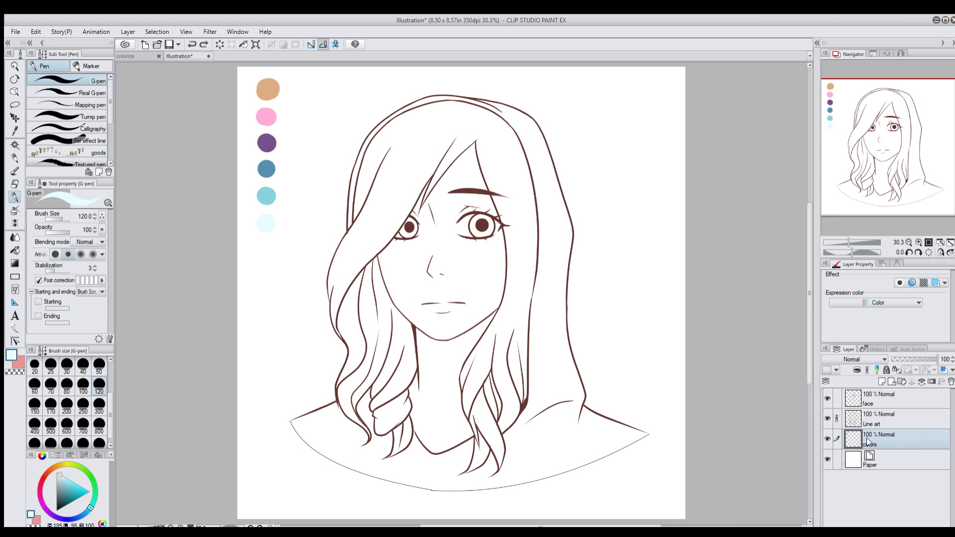
{"action": "left_click", "coordinate": [880, 381]}
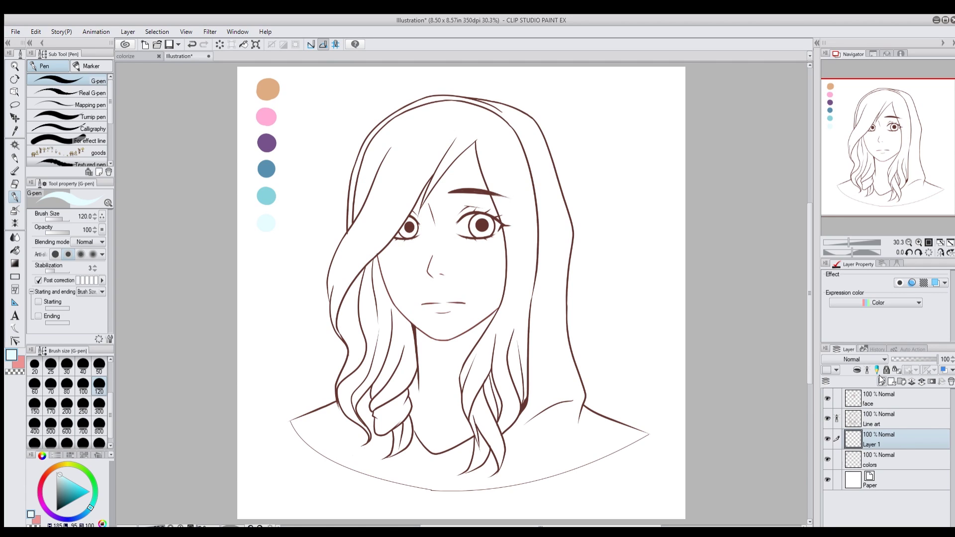
{"action": "left_click", "coordinate": [265, 92], "text": "alt"}
{"action": "left_click", "coordinate": [99, 407]}
{"action": "mouse_move", "coordinate": [439, 289]}
{"action": "left_mouse_down"}
{"action": "mouse_move", "coordinate": [446, 266]}
{"action": "mouse_move", "coordinate": [418, 287]}
{"action": "mouse_move", "coordinate": [450, 247]}
{"action": "mouse_move", "coordinate": [456, 218]}
{"action": "mouse_move", "coordinate": [444, 251]}
{"action": "mouse_move", "coordinate": [446, 308]}
{"action": "left_mouse_up"}
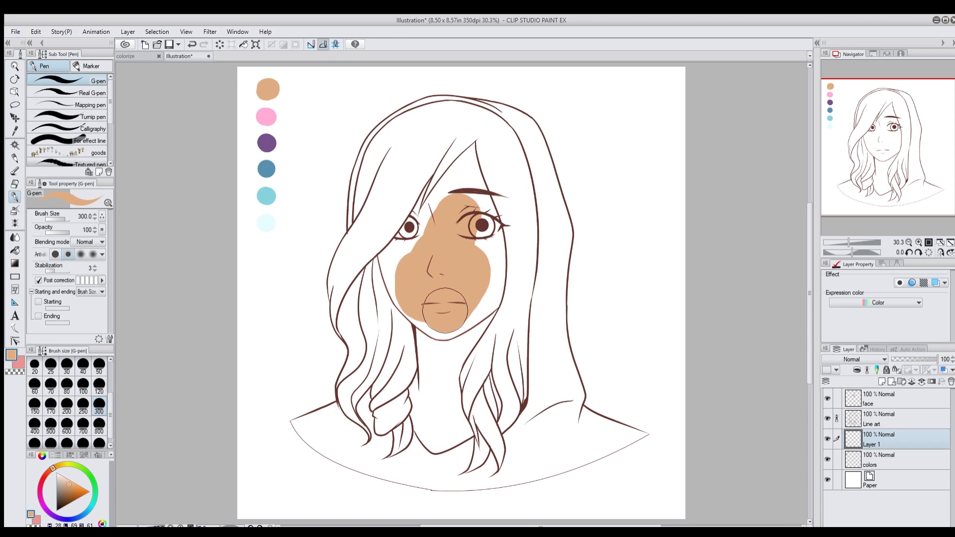
{"action": "left_click", "coordinate": [99, 387]}
{"action": "mouse_move", "coordinate": [442, 354]}
{"action": "left_mouse_down"}
{"action": "mouse_move", "coordinate": [434, 424]}
{"action": "mouse_move", "coordinate": [426, 358]}
{"action": "mouse_move", "coordinate": [438, 362]}
{"action": "mouse_move", "coordinate": [443, 420]}
{"action": "mouse_move", "coordinate": [442, 352]}
{"action": "mouse_move", "coordinate": [440, 398]}
{"action": "left_mouse_up"}
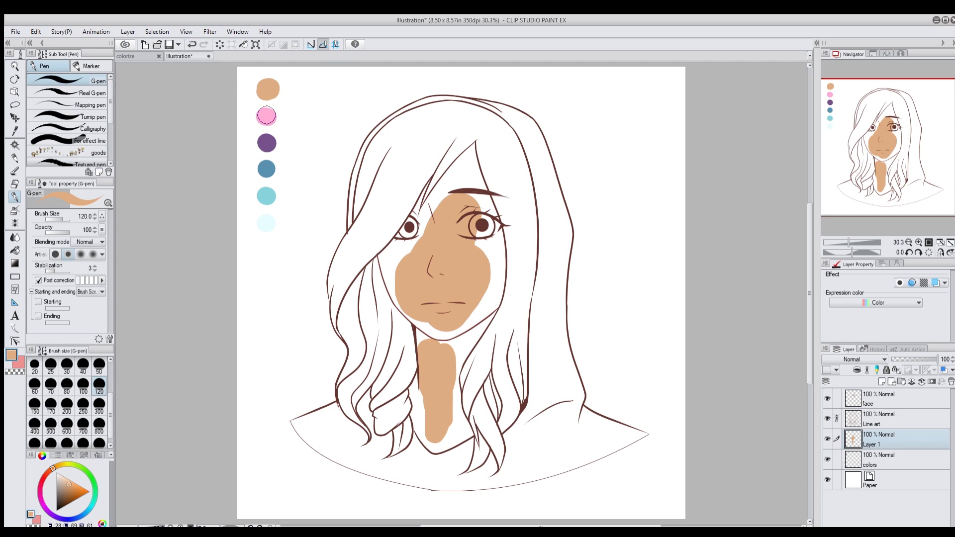
Step: Paint pink hints on the hair beside both eyes and pale pink across the top of the hair
{"action": "left_click", "coordinate": [266, 115], "text": "alt"}
{"action": "mouse_move", "coordinate": [404, 177]}
{"action": "left_mouse_down"}
{"action": "mouse_move", "coordinate": [380, 223]}
{"action": "mouse_move", "coordinate": [396, 189]}
{"action": "mouse_move", "coordinate": [369, 214]}
{"action": "mouse_move", "coordinate": [378, 173]}
{"action": "mouse_move", "coordinate": [368, 235]}
{"action": "left_mouse_up"}
{"action": "left_click_drag", "start_coordinate": [513, 198], "coordinate": [516, 213]}
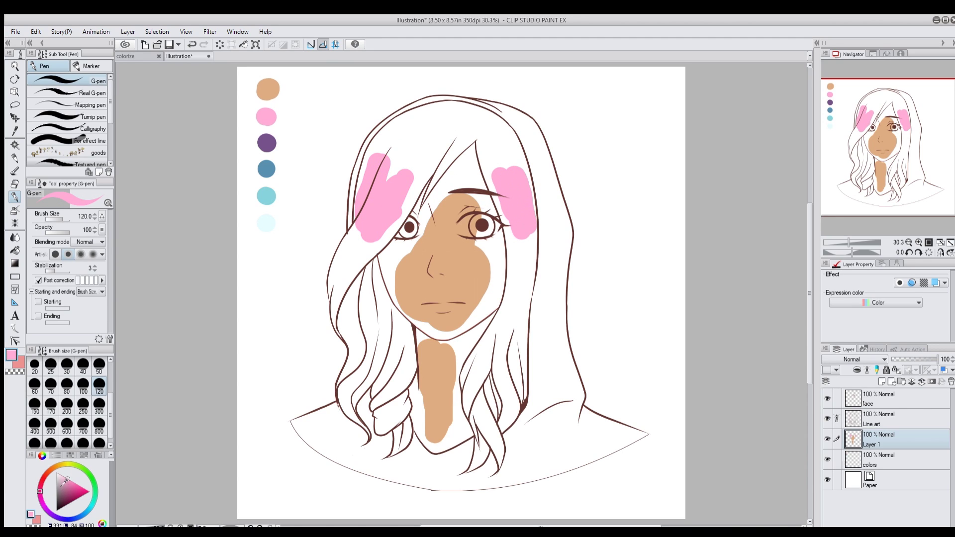
{"action": "left_click", "coordinate": [60, 473]}
{"action": "mouse_move", "coordinate": [435, 142]}
{"action": "left_mouse_down"}
{"action": "mouse_move", "coordinate": [428, 127]}
{"action": "mouse_move", "coordinate": [388, 142]}
{"action": "mouse_move", "coordinate": [485, 131]}
{"action": "mouse_move", "coordinate": [491, 149]}
{"action": "left_mouse_up"}
Step: Paint purple over the lower hair strands on both sides and pink down the left and right strands
{"action": "left_click", "coordinate": [267, 143], "text": "alt"}
{"action": "mouse_move", "coordinate": [381, 398]}
{"action": "left_mouse_down"}
{"action": "mouse_move", "coordinate": [392, 363]}
{"action": "mouse_move", "coordinate": [361, 388]}
{"action": "mouse_move", "coordinate": [368, 336]}
{"action": "mouse_move", "coordinate": [402, 366]}
{"action": "left_mouse_up"}
{"action": "mouse_move", "coordinate": [483, 376]}
{"action": "left_mouse_down"}
{"action": "mouse_move", "coordinate": [492, 420]}
{"action": "mouse_move", "coordinate": [487, 381]}
{"action": "mouse_move", "coordinate": [505, 323]}
{"action": "left_mouse_up"}
{"action": "left_click", "coordinate": [388, 206], "text": "alt"}
{"action": "mouse_move", "coordinate": [368, 234]}
{"action": "left_mouse_down"}
{"action": "mouse_move", "coordinate": [353, 254]}
{"action": "mouse_move", "coordinate": [343, 308]}
{"action": "mouse_move", "coordinate": [370, 271]}
{"action": "left_mouse_up"}
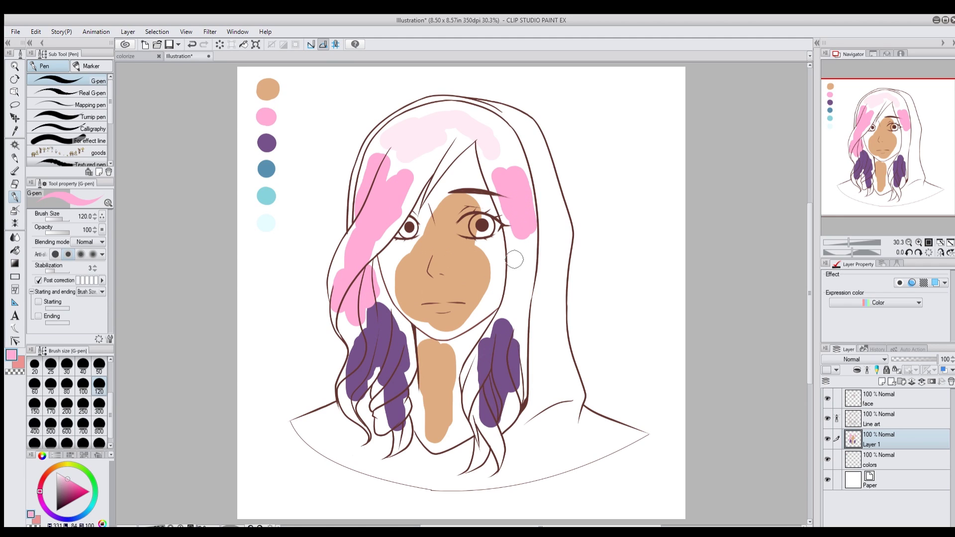
{"action": "mouse_move", "coordinate": [514, 260]}
{"action": "left_mouse_down"}
{"action": "mouse_move", "coordinate": [517, 297]}
{"action": "mouse_move", "coordinate": [515, 248]}
{"action": "mouse_move", "coordinate": [516, 298]}
{"action": "mouse_move", "coordinate": [513, 232]}
{"action": "left_mouse_up"}
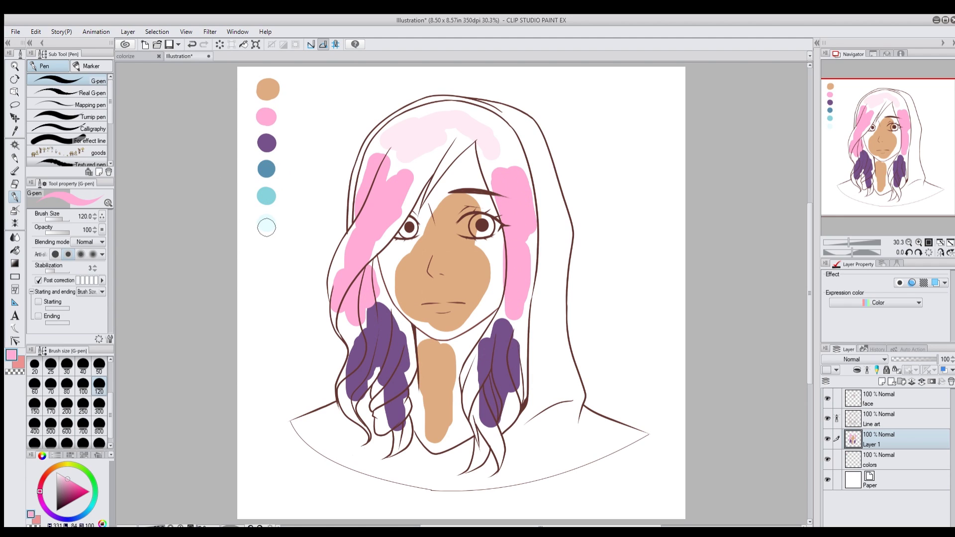
{"action": "left_click", "coordinate": [266, 227], "text": "alt"}
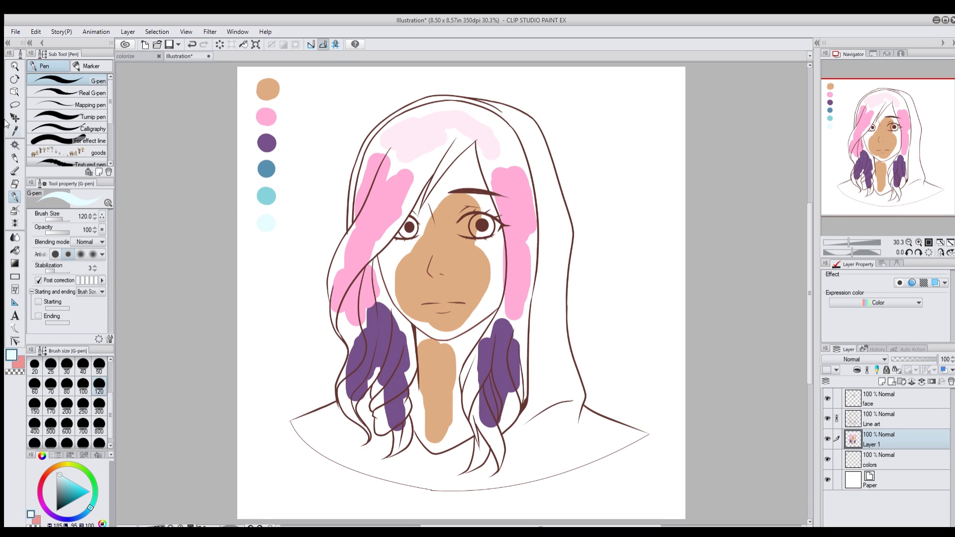
Step: Auto-select the hood, fill it light cyan, and paint cyan down its right side with an 800 brush
{"action": "left_click", "coordinate": [15, 144]}
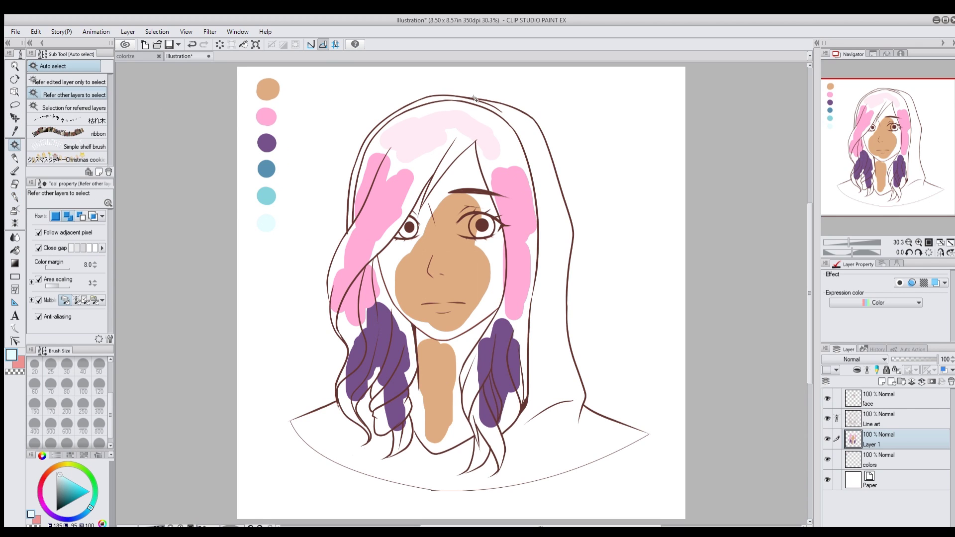
{"action": "left_click", "coordinate": [549, 400]}
{"action": "left_click", "coordinate": [521, 506]}
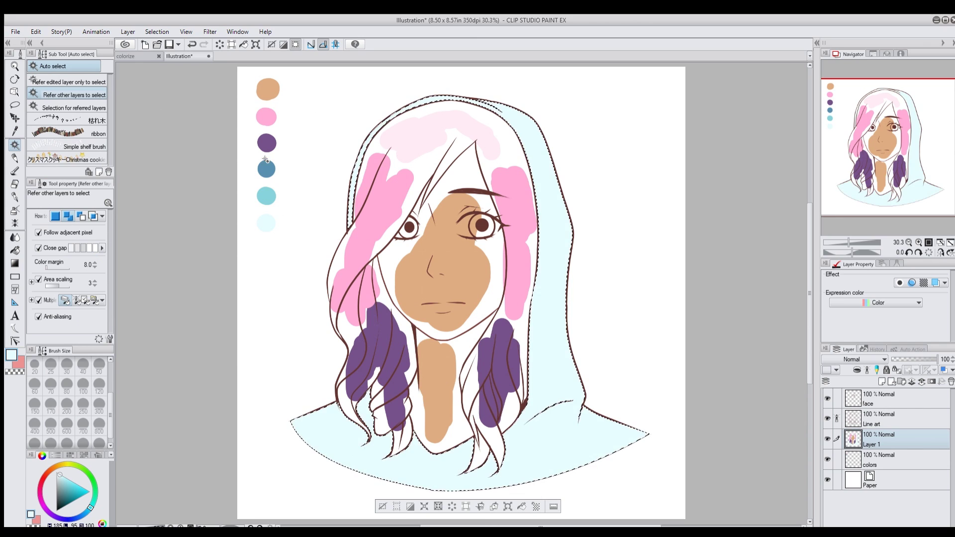
{"action": "key", "text": "p"}
{"action": "left_click", "coordinate": [99, 427]}
{"action": "mouse_move", "coordinate": [550, 172]}
{"action": "left_mouse_down"}
{"action": "mouse_move", "coordinate": [576, 240]}
{"action": "mouse_move", "coordinate": [544, 321]}
{"action": "mouse_move", "coordinate": [562, 393]}
{"action": "mouse_move", "coordinate": [500, 405]}
{"action": "left_mouse_up"}
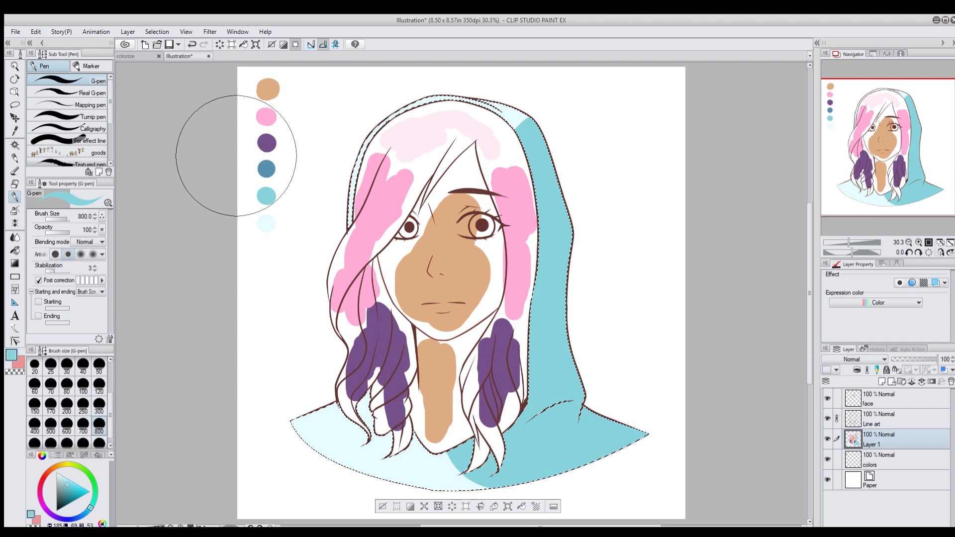
Step: Paint dark blue over the lower hood, deselect, and bring up the Colorize options
{"action": "left_click", "coordinate": [266, 169], "text": "alt"}
{"action": "mouse_move", "coordinate": [632, 430]}
{"action": "left_mouse_down"}
{"action": "mouse_move", "coordinate": [555, 439]}
{"action": "mouse_move", "coordinate": [598, 383]}
{"action": "mouse_move", "coordinate": [612, 418]}
{"action": "mouse_move", "coordinate": [631, 428]}
{"action": "left_mouse_up"}
{"action": "key", "text": "ctrl+d"}
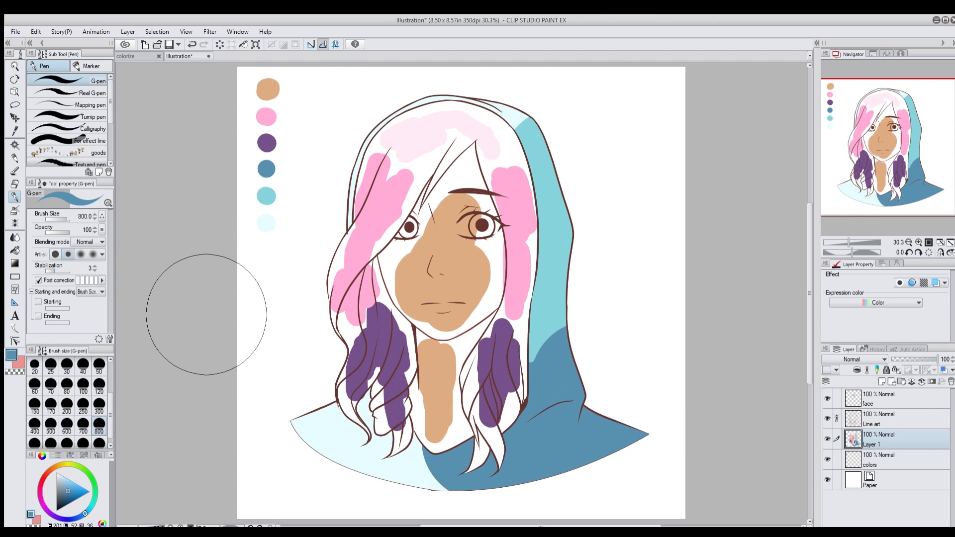
{"action": "left_click", "coordinate": [36, 32]}
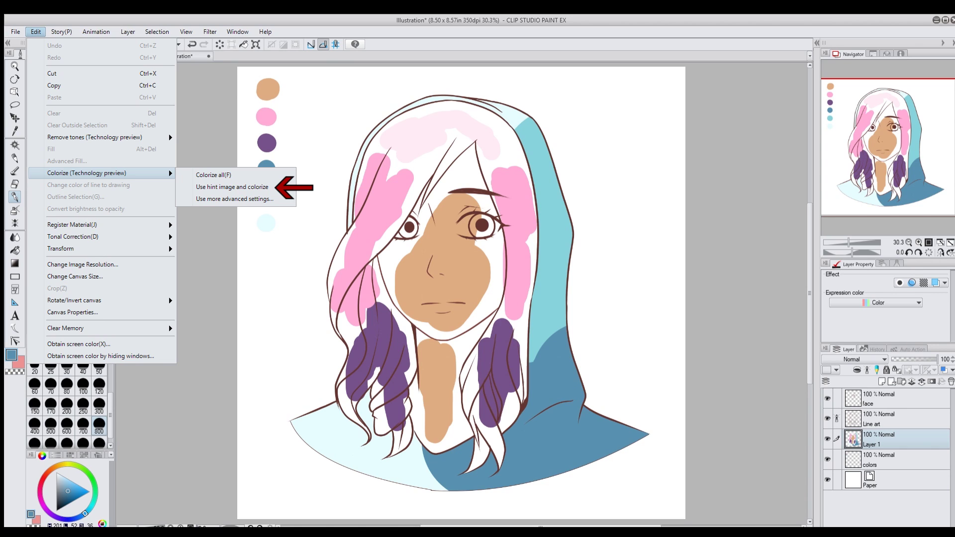
Step: Run Use hint image and colorize to generate a Multiply colour layer from the hints
{"action": "left_click", "coordinate": [226, 186]}
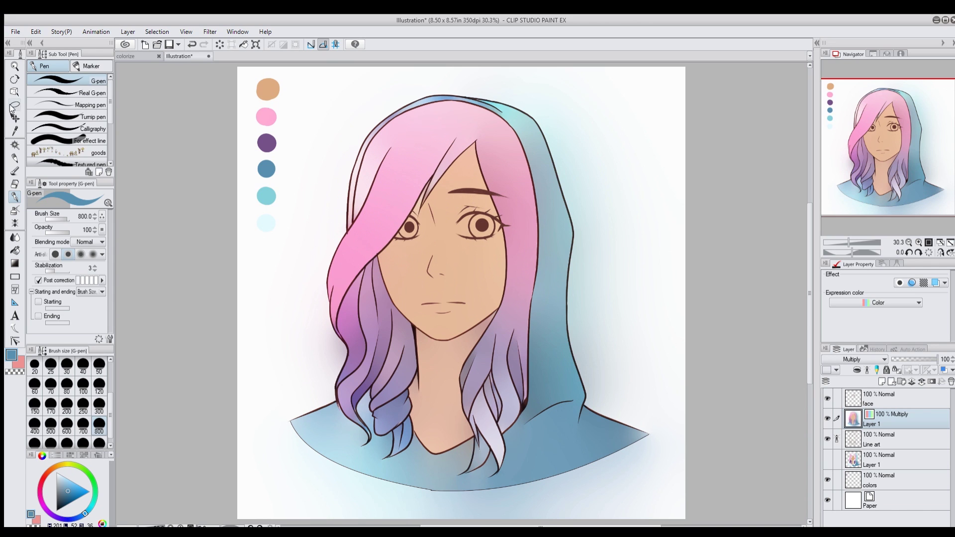
Step: On a new layer, fill both eye whites light blue and airbrush darker blue across them
{"action": "left_click", "coordinate": [15, 144]}
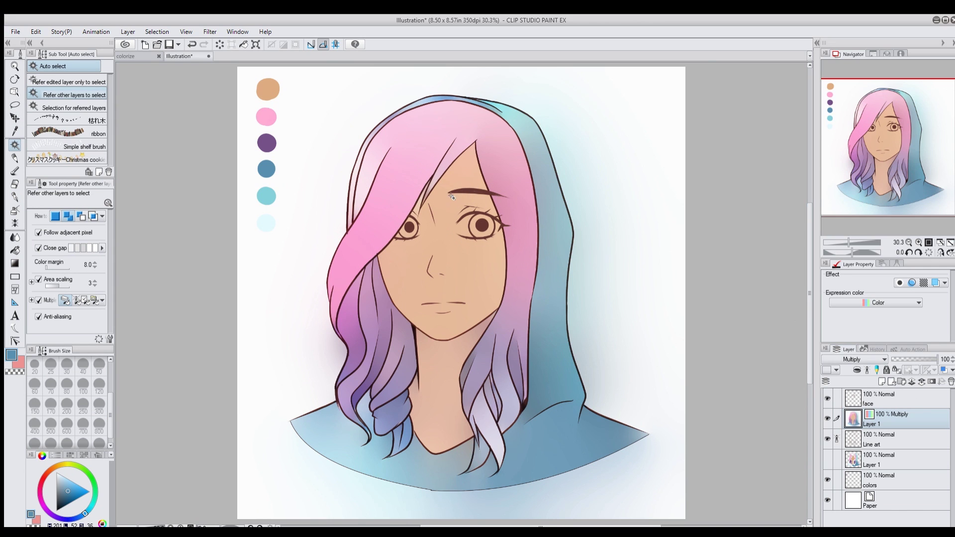
{"action": "scroll", "coordinate": [451, 197], "scroll_direction": "up", "scroll_amount": 3}
{"action": "left_click", "coordinate": [499, 234]}
{"action": "left_click", "coordinate": [357, 254], "text": "shift"}
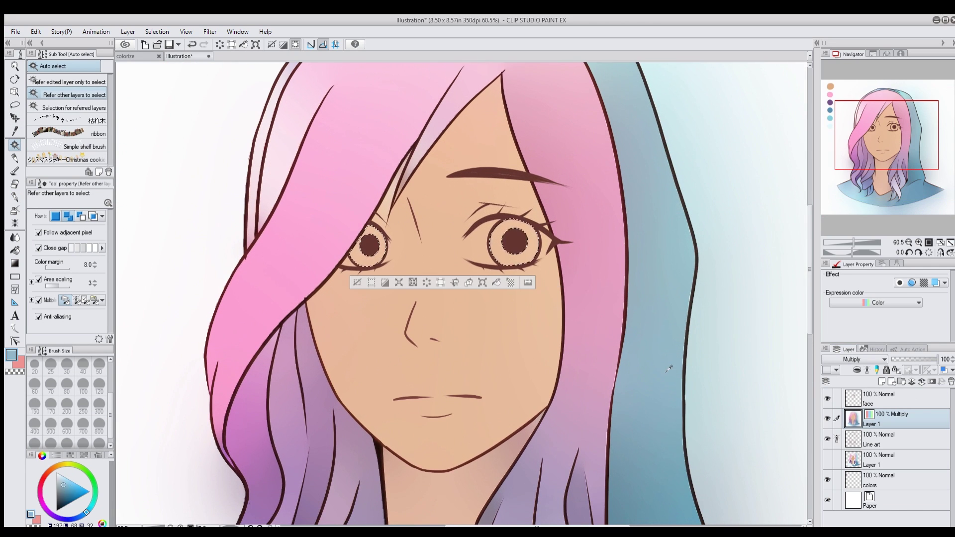
{"action": "key", "text": "ctrl+shift+n"}
{"action": "key", "text": "alt+BackSpace"}
{"action": "key", "text": "b"}
{"action": "mouse_move", "coordinate": [368, 219]}
{"action": "left_mouse_down"}
{"action": "mouse_move", "coordinate": [513, 199]}
{"action": "mouse_move", "coordinate": [405, 188]}
{"action": "mouse_move", "coordinate": [401, 298]}
{"action": "mouse_move", "coordinate": [525, 197]}
{"action": "left_mouse_up"}
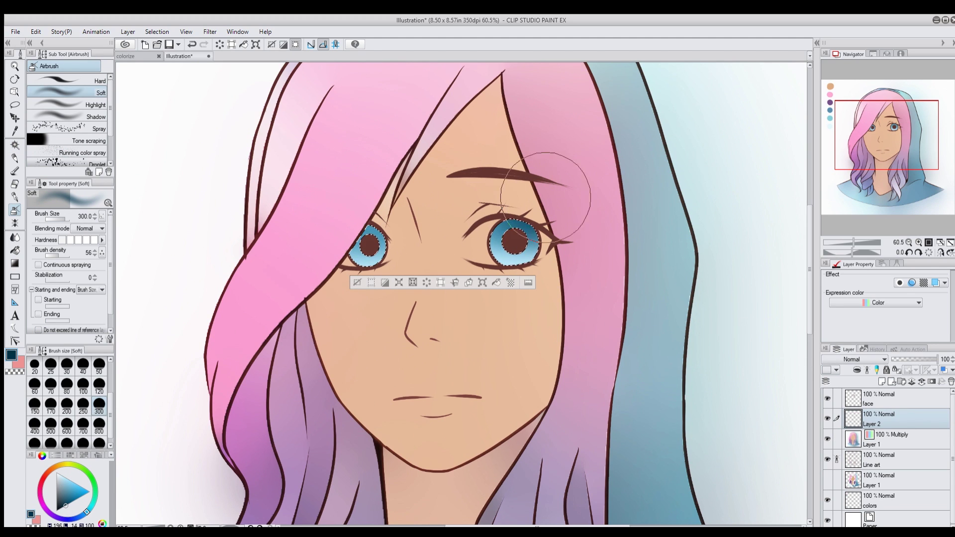
{"action": "key", "text": "ctrl+d"}
Step: On another new layer, airbrush a white glow into both eyes and set its opacity to 53%
{"action": "left_click", "coordinate": [99, 383]}
{"action": "left_click", "coordinate": [882, 382]}
{"action": "scroll", "coordinate": [430, 229], "scroll_direction": "up", "scroll_amount": 1}
{"action": "scroll", "coordinate": [430, 229], "scroll_direction": "up", "scroll_amount": 1}
{"action": "mouse_move", "coordinate": [463, 239]}
{"action": "left_mouse_down"}
{"action": "mouse_move", "coordinate": [497, 249]}
{"action": "mouse_move", "coordinate": [467, 248]}
{"action": "left_mouse_up"}
{"action": "left_click", "coordinate": [99, 368]}
{"action": "left_click_drag", "start_coordinate": [299, 268], "coordinate": [348, 256]}
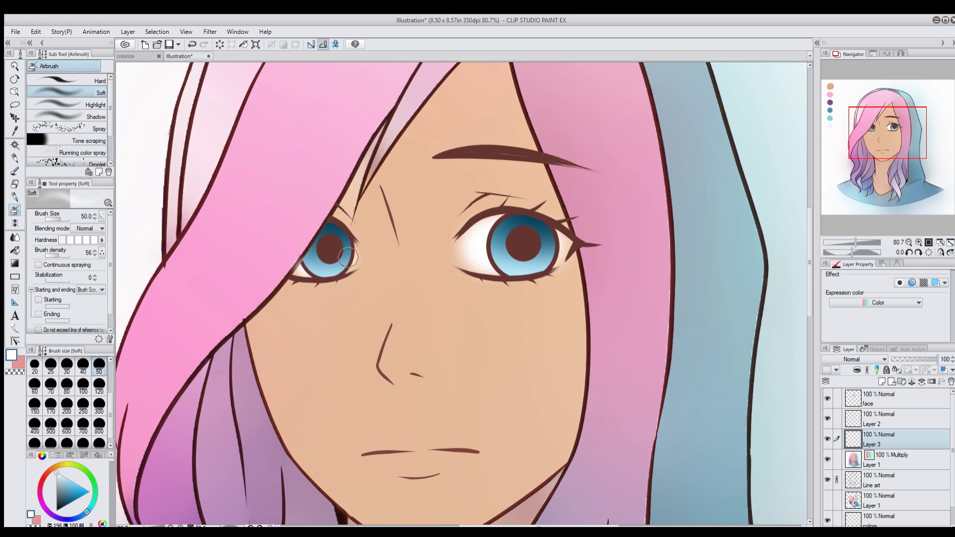
{"action": "left_click_drag", "start_coordinate": [936, 359], "coordinate": [914, 359]}
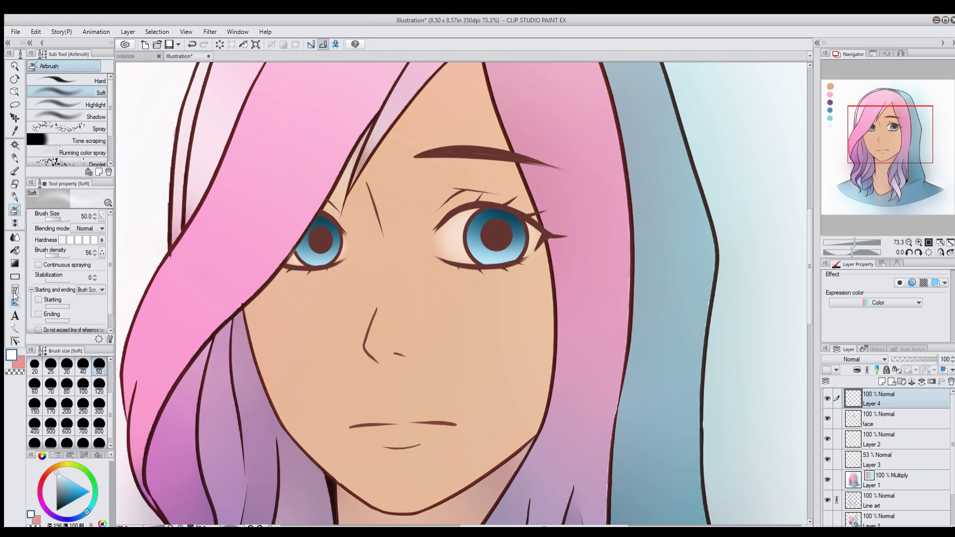
Step: Draw small white highlight circles in the eyes with the ellipse tool
{"action": "left_click", "coordinate": [15, 276]}
{"action": "scroll", "coordinate": [374, 244], "scroll_direction": "up", "scroll_amount": 2}
{"action": "mouse_move", "coordinate": [557, 205]}
{"action": "left_mouse_down"}
{"action": "mouse_move", "coordinate": [580, 228]}
{"action": "mouse_move", "coordinate": [602, 229]}
{"action": "left_mouse_up"}
{"action": "key", "text": "ctrl+z"}
{"action": "left_click_drag", "start_coordinate": [293, 226], "coordinate": [306, 239]}
Step: Fit the picture in view and auto-select the background right of the hood on colorized Layer 1
{"action": "key", "text": "ctrl+0"}
{"action": "key", "text": "w"}
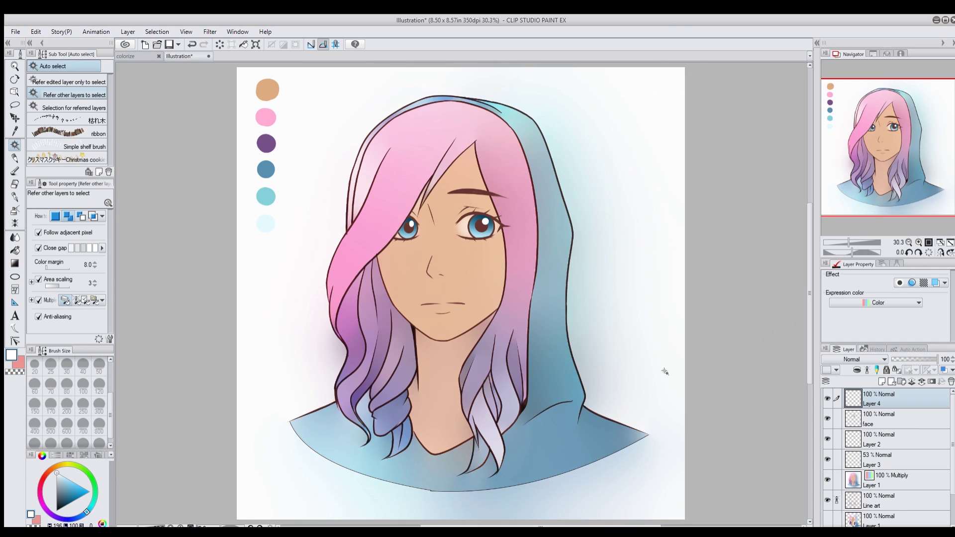
{"action": "left_click", "coordinate": [899, 479]}
{"action": "left_click", "coordinate": [595, 314]}
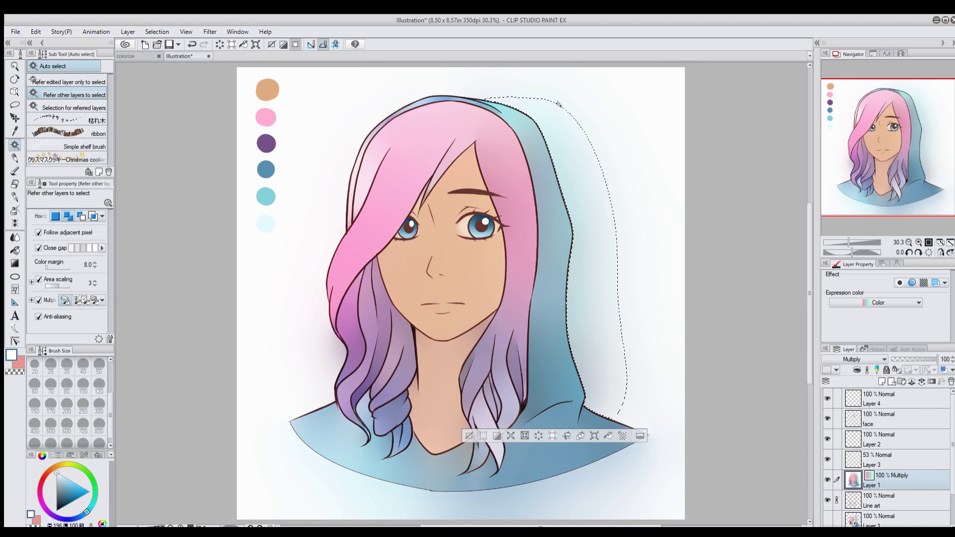
Step: Select the background around and below the hood, clear the blue glow from it, and deselect
{"action": "left_click", "coordinate": [563, 118]}
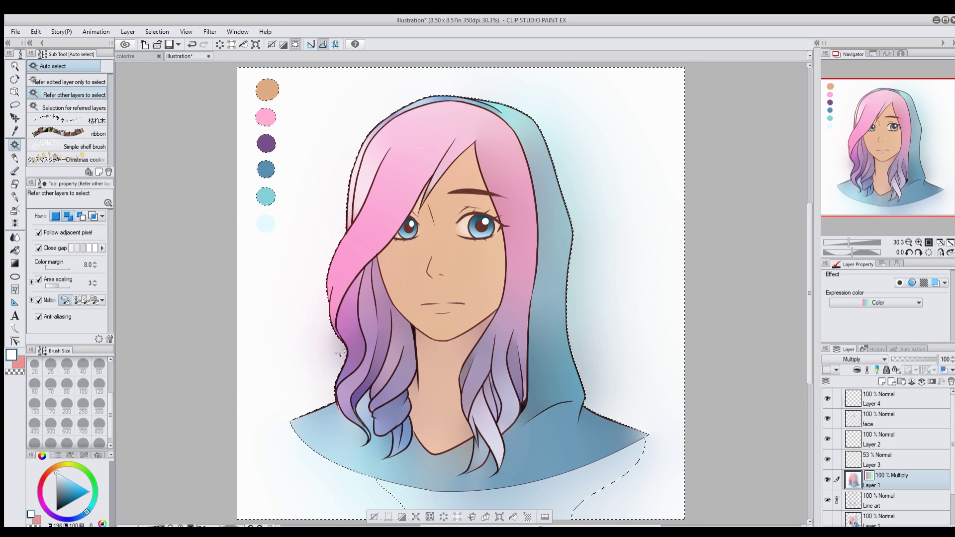
{"action": "left_click", "coordinate": [427, 494]}
{"action": "left_click", "coordinate": [492, 500]}
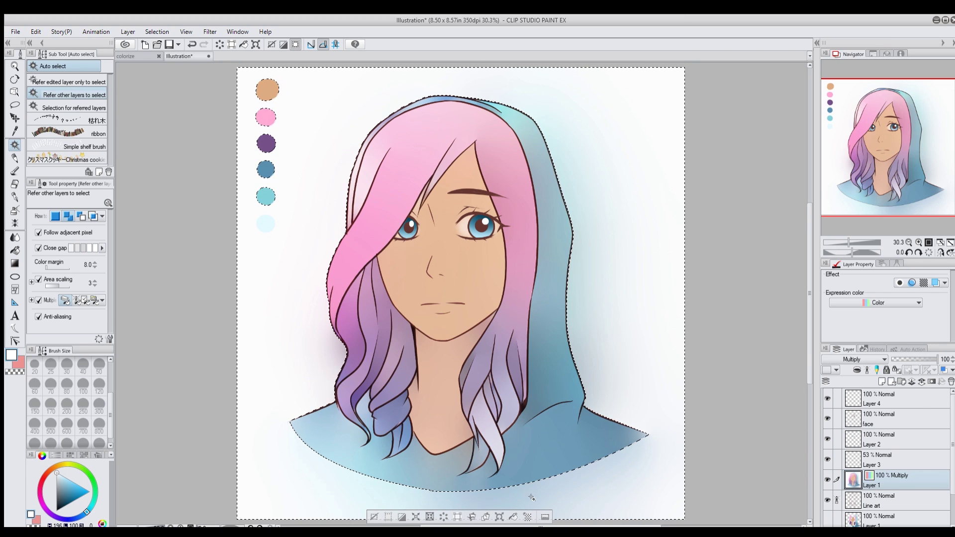
{"action": "left_click", "coordinate": [442, 517]}
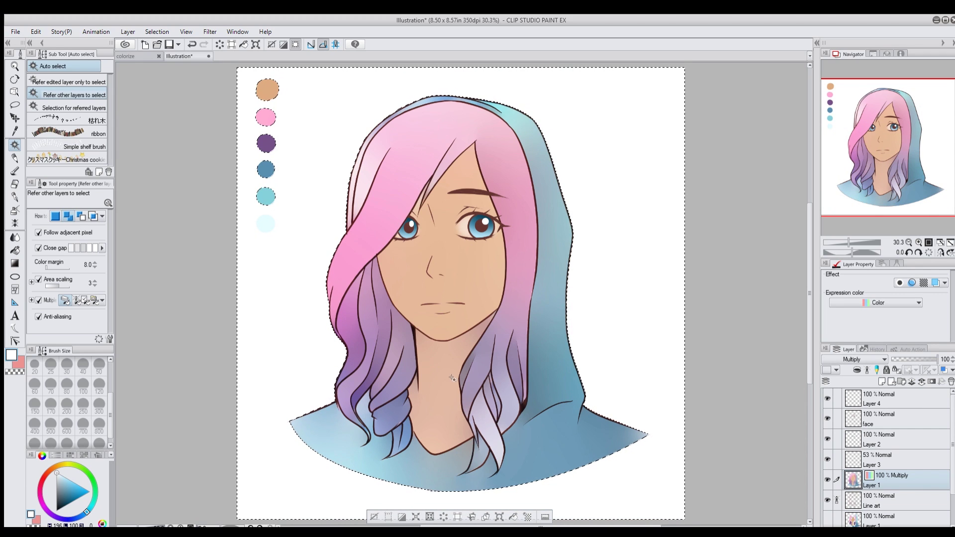
{"action": "left_click", "coordinate": [372, 517]}
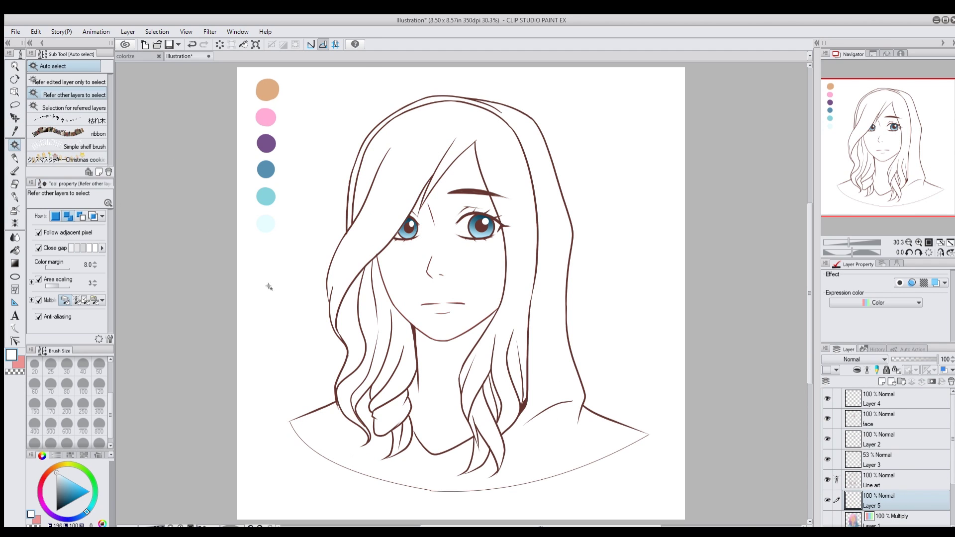
Step: Auto-select the left, top, right and lower-right hair strands on Layer 5
{"action": "left_click", "coordinate": [398, 432]}
{"action": "left_click", "coordinate": [403, 376], "text": "shift"}
{"action": "left_click", "coordinate": [367, 321], "text": "shift"}
{"action": "left_click", "coordinate": [352, 300], "text": "shift"}
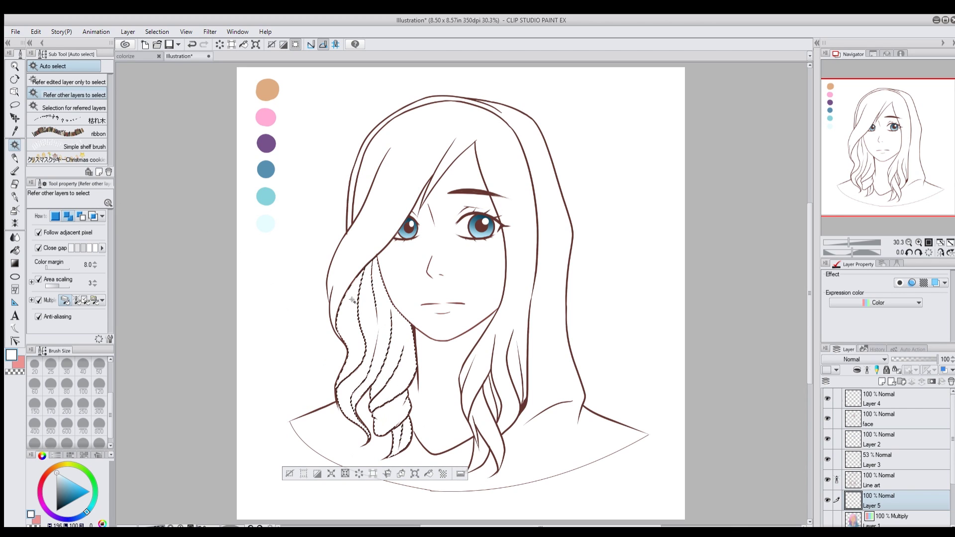
{"action": "left_click", "coordinate": [391, 187], "text": "shift"}
{"action": "left_click", "coordinate": [466, 414], "text": "shift"}
{"action": "left_click", "coordinate": [496, 415], "text": "shift"}
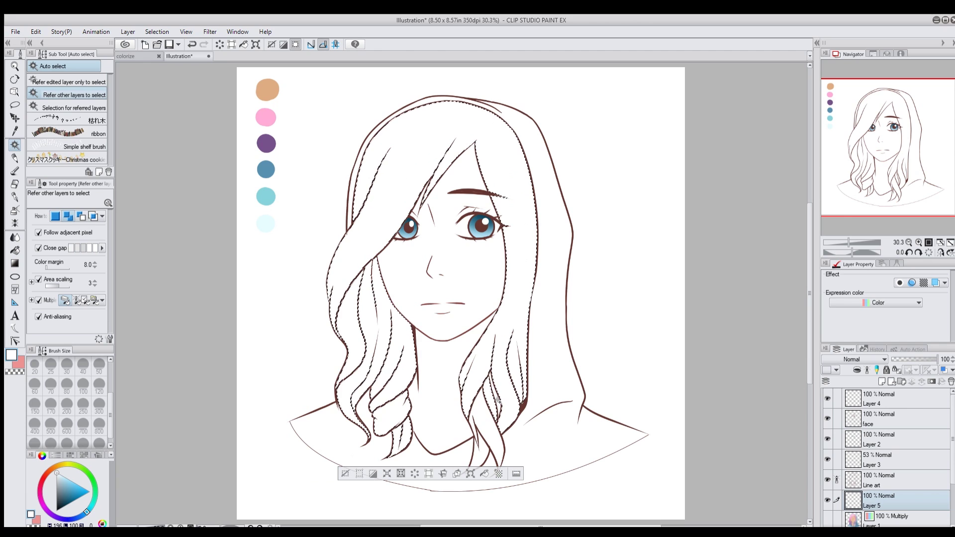
{"action": "left_click", "coordinate": [480, 453], "text": "shift"}
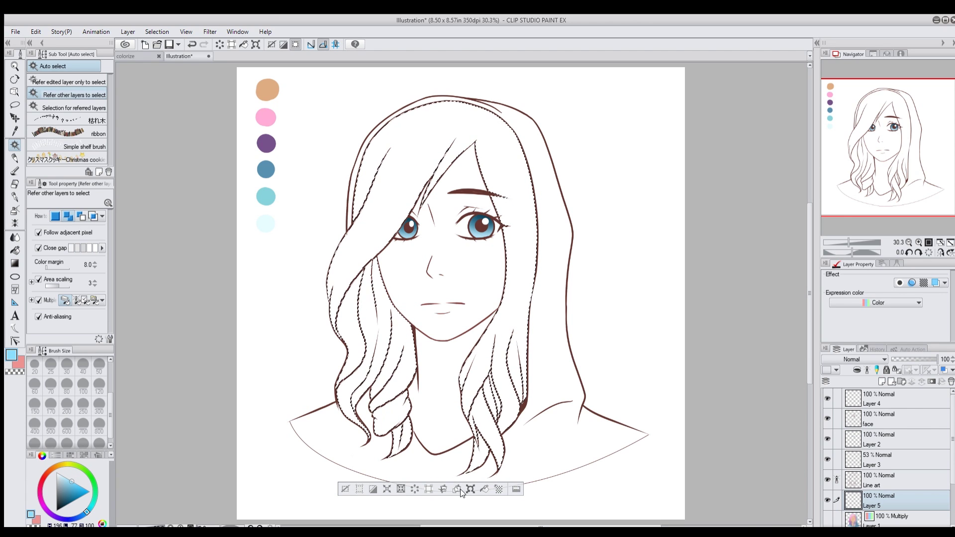
Step: Fill the selected hair with the palest blue swatch, discarding the trial light blue and pink fills
{"action": "left_click", "coordinate": [484, 489]}
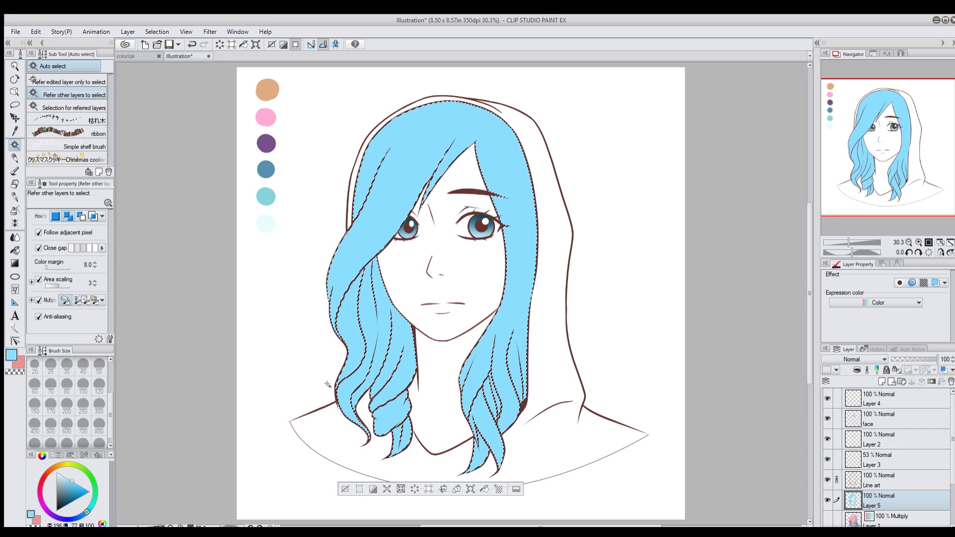
{"action": "key", "text": "ctrl+z"}
{"action": "left_click", "coordinate": [267, 117], "text": "alt"}
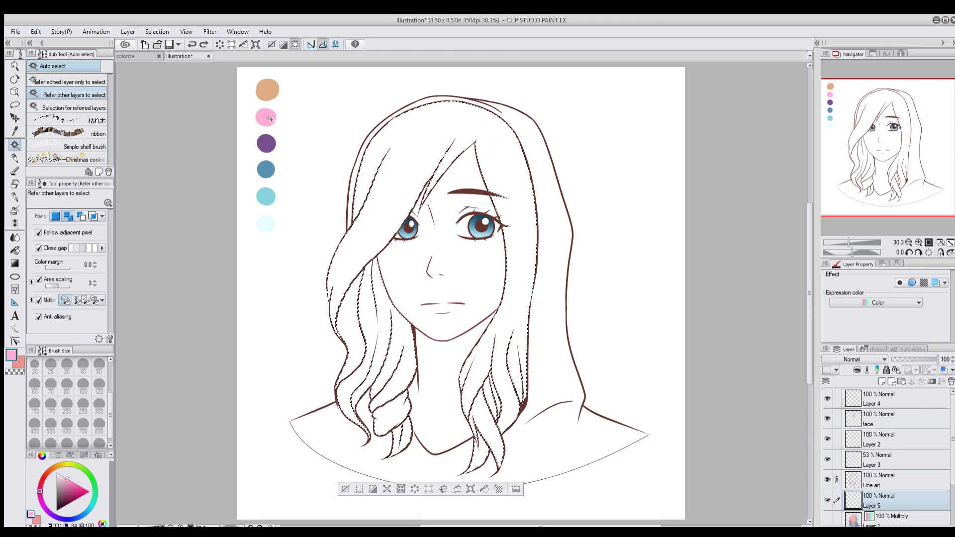
{"action": "left_click", "coordinate": [485, 489]}
{"action": "key", "text": "p"}
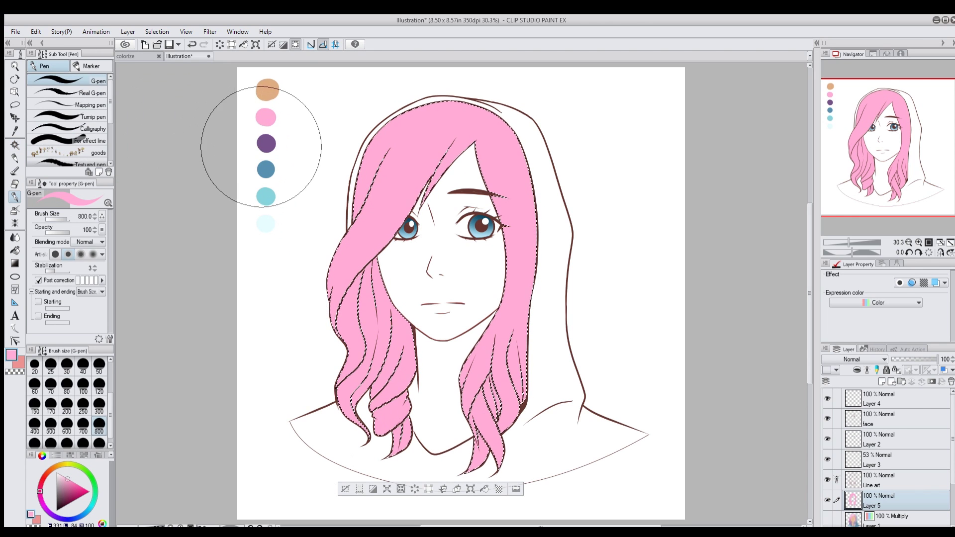
{"action": "left_click", "coordinate": [266, 144], "text": "alt"}
{"action": "key", "text": "ctrl+z"}
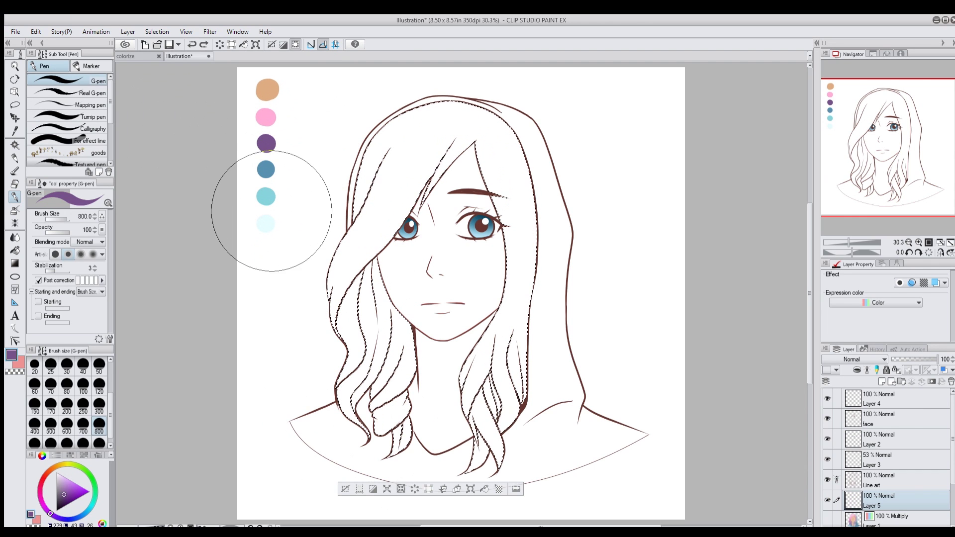
{"action": "left_click", "coordinate": [265, 223], "text": "alt"}
{"action": "left_click", "coordinate": [484, 489]}
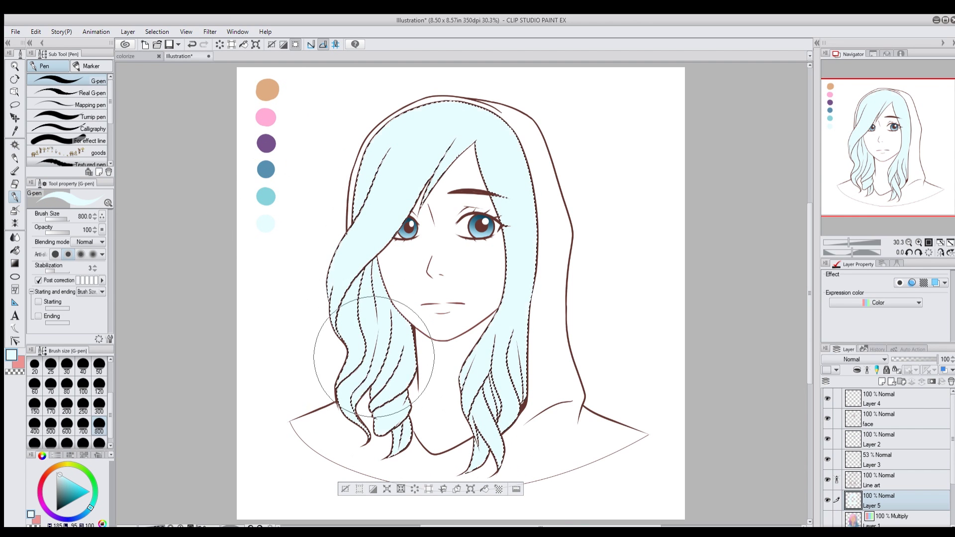
Step: Paint cyan over the lower hair and dark blue across the hair ends
{"action": "left_click", "coordinate": [265, 196], "text": "alt"}
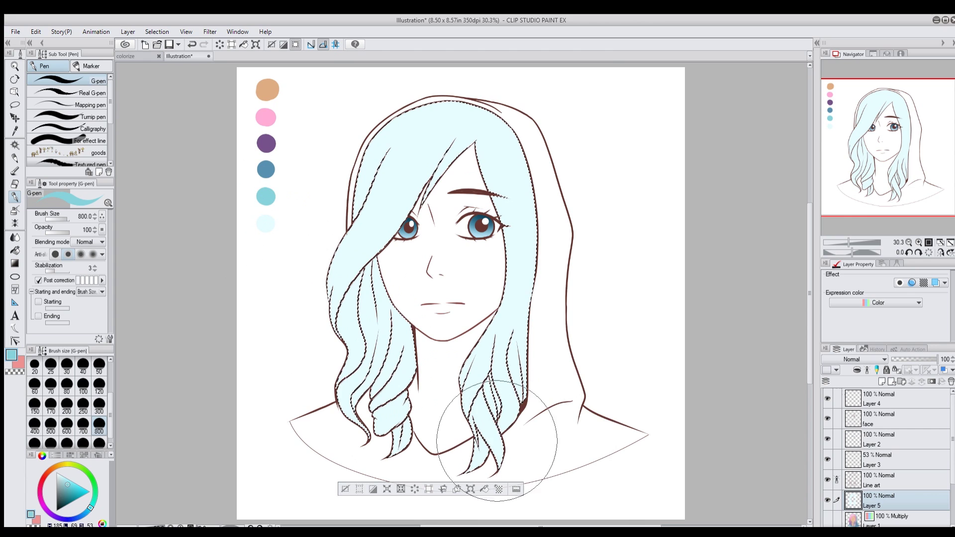
{"action": "left_click_drag", "start_coordinate": [510, 438], "coordinate": [320, 315]}
{"action": "left_click", "coordinate": [265, 170], "text": "alt"}
{"action": "mouse_move", "coordinate": [396, 343]}
{"action": "left_mouse_down"}
{"action": "mouse_move", "coordinate": [392, 418]}
{"action": "mouse_move", "coordinate": [492, 453]}
{"action": "mouse_move", "coordinate": [586, 384]}
{"action": "left_mouse_up"}
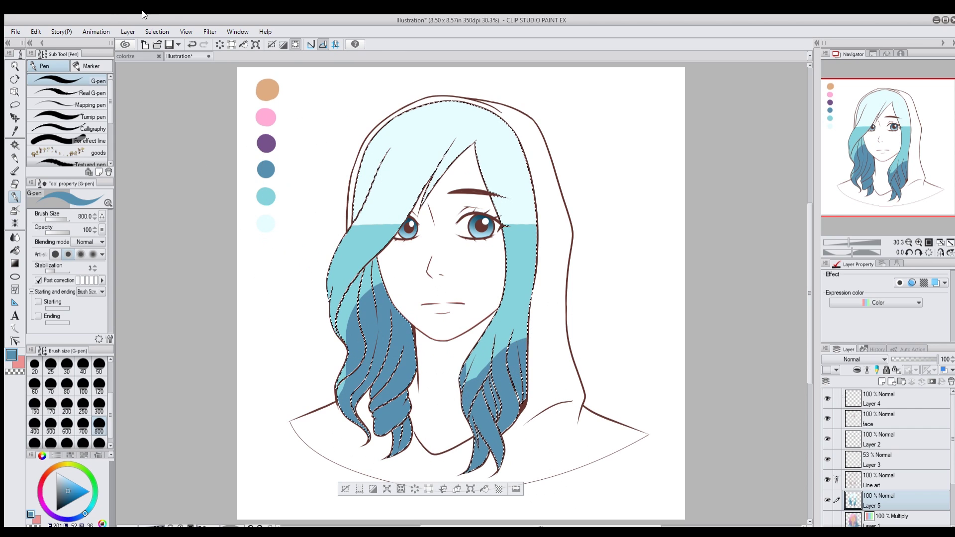
{"action": "left_click", "coordinate": [36, 32]}
{"action": "mouse_move", "coordinate": [99, 172]}
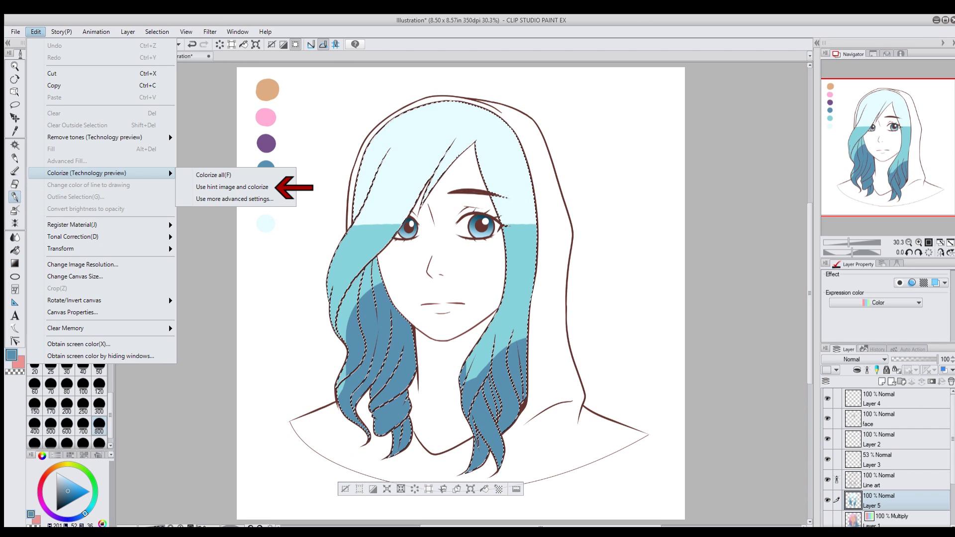
Step: Run Use hint image and colorize on the line art with the blue hair hints
{"action": "left_click", "coordinate": [222, 186]}
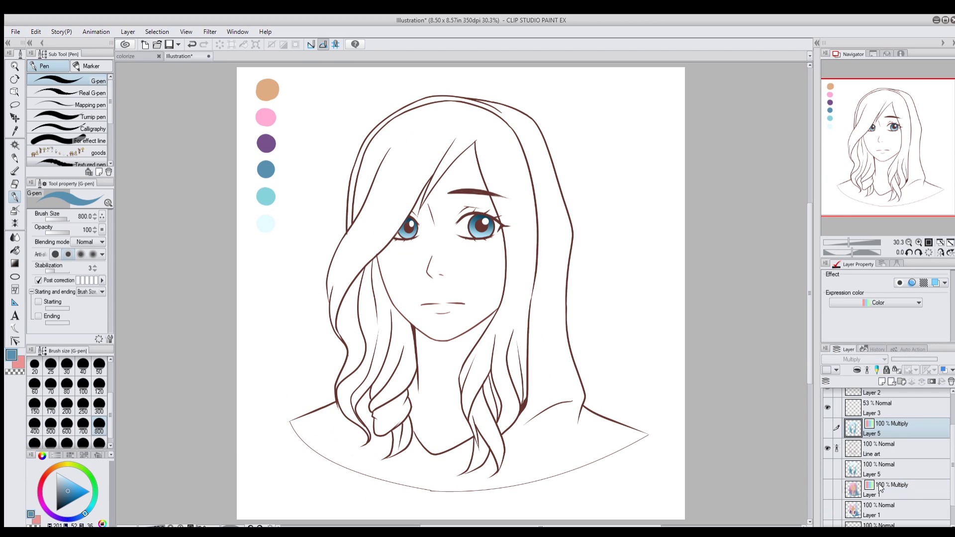
Step: Hide the colorized result, add Layer 6, and paint light green hints over the top of the hair
{"action": "left_click", "coordinate": [910, 486]}
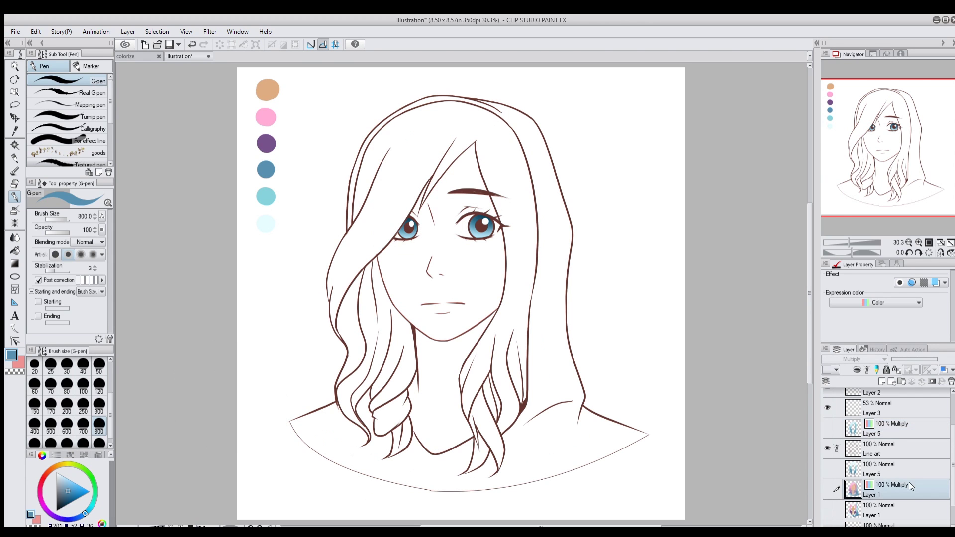
{"action": "left_click", "coordinate": [881, 381]}
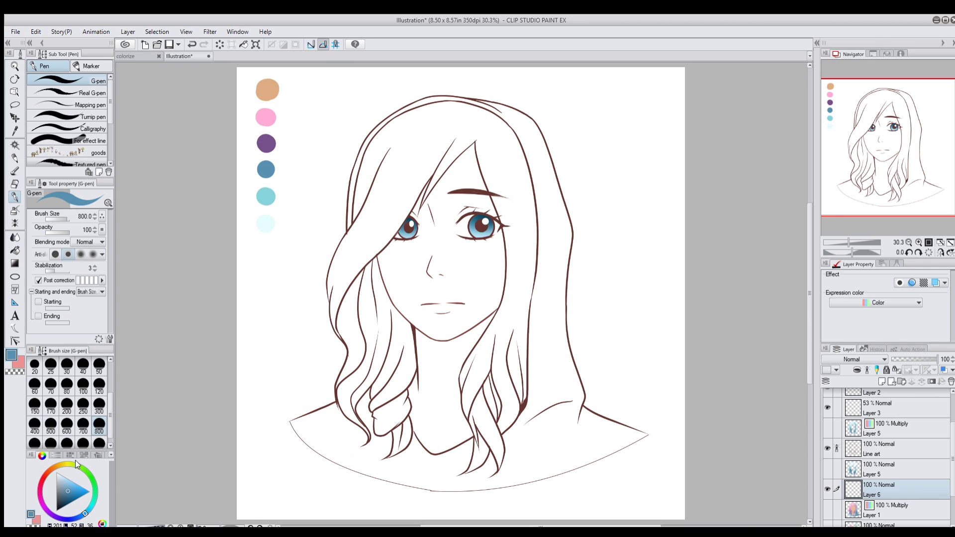
{"action": "left_click", "coordinate": [78, 464]}
{"action": "left_click", "coordinate": [70, 479]}
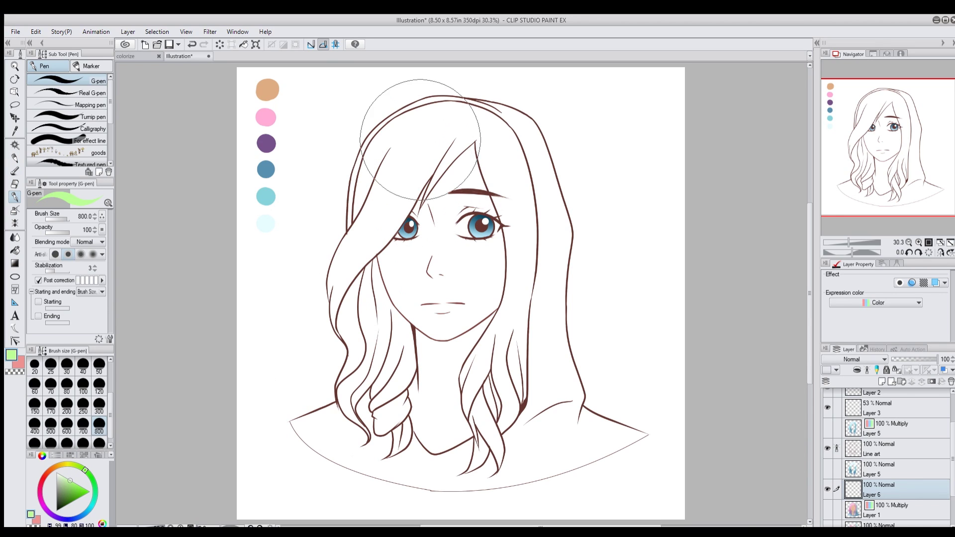
{"action": "left_click", "coordinate": [99, 405]}
{"action": "mouse_move", "coordinate": [420, 129]}
{"action": "left_mouse_down"}
{"action": "mouse_move", "coordinate": [413, 120]}
{"action": "mouse_move", "coordinate": [465, 124]}
{"action": "mouse_move", "coordinate": [527, 204]}
{"action": "mouse_move", "coordinate": [536, 251]}
{"action": "left_mouse_up"}
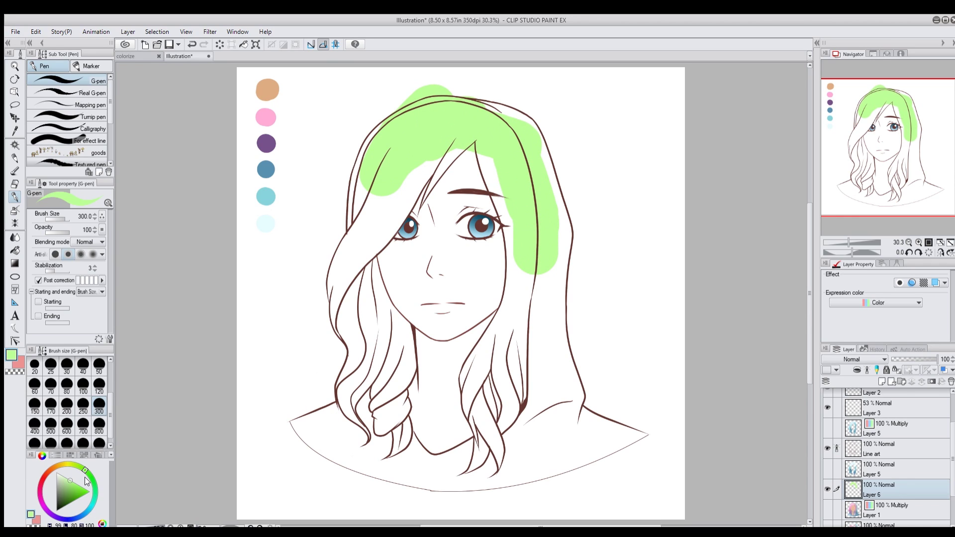
Step: Paint light pink hints over the lower hair and hood
{"action": "left_click", "coordinate": [38, 494]}
{"action": "left_click", "coordinate": [65, 477]}
{"action": "mouse_move", "coordinate": [495, 408]}
{"action": "left_mouse_down"}
{"action": "mouse_move", "coordinate": [545, 341]}
{"action": "mouse_move", "coordinate": [427, 463]}
{"action": "mouse_move", "coordinate": [349, 433]}
{"action": "mouse_move", "coordinate": [393, 350]}
{"action": "mouse_move", "coordinate": [350, 417]}
{"action": "left_mouse_up"}
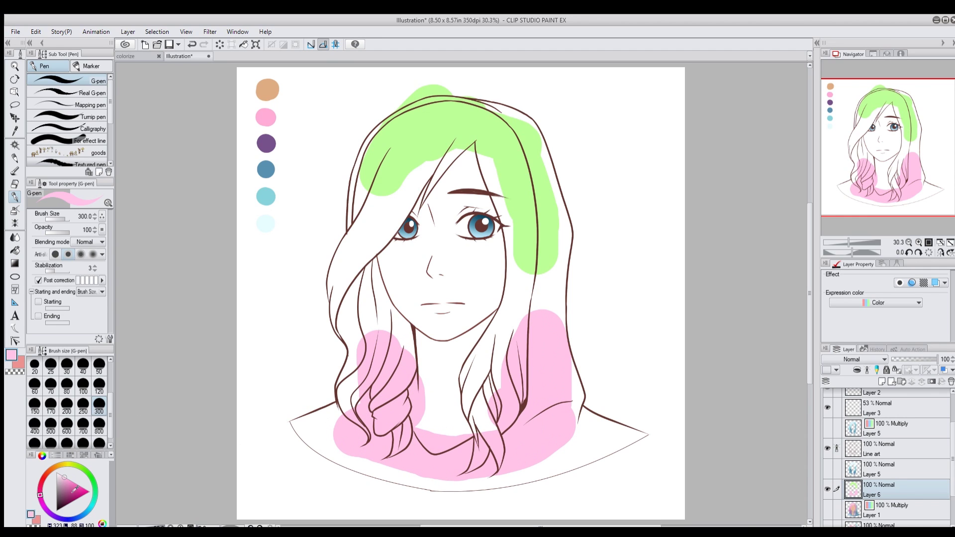
Step: Paint a brown skin hint on the face and darker brown down the neck at size 120
{"action": "left_click", "coordinate": [49, 471]}
{"action": "left_click", "coordinate": [65, 491]}
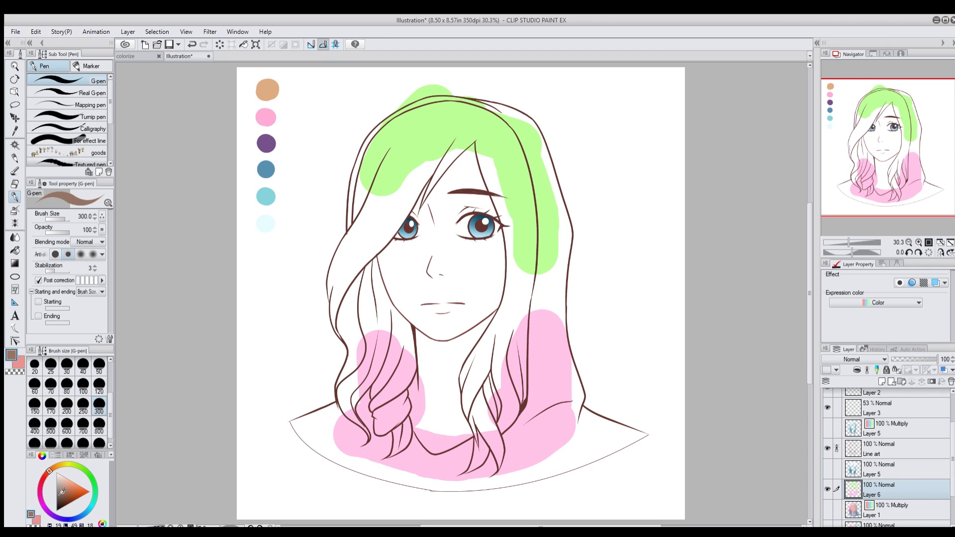
{"action": "mouse_move", "coordinate": [446, 281]}
{"action": "left_mouse_down"}
{"action": "mouse_move", "coordinate": [469, 253]}
{"action": "mouse_move", "coordinate": [462, 196]}
{"action": "mouse_move", "coordinate": [433, 246]}
{"action": "mouse_move", "coordinate": [445, 308]}
{"action": "mouse_move", "coordinate": [434, 396]}
{"action": "mouse_move", "coordinate": [444, 294]}
{"action": "mouse_move", "coordinate": [466, 276]}
{"action": "mouse_move", "coordinate": [398, 278]}
{"action": "left_mouse_up"}
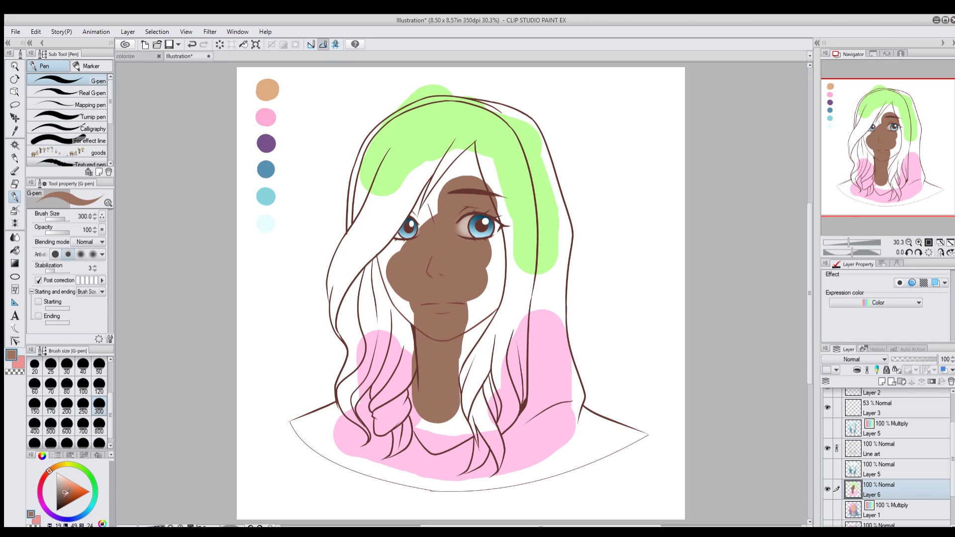
{"action": "left_click", "coordinate": [68, 498]}
{"action": "left_click", "coordinate": [99, 384]}
{"action": "mouse_move", "coordinate": [453, 351]}
{"action": "left_mouse_down"}
{"action": "mouse_move", "coordinate": [438, 429]}
{"action": "mouse_move", "coordinate": [449, 354]}
{"action": "mouse_move", "coordinate": [467, 337]}
{"action": "mouse_move", "coordinate": [436, 355]}
{"action": "mouse_move", "coordinate": [431, 348]}
{"action": "mouse_move", "coordinate": [446, 406]}
{"action": "left_mouse_up"}
Step: Paint light blue strokes down the hair on both sides of the face
{"action": "left_click", "coordinate": [265, 196], "text": "alt"}
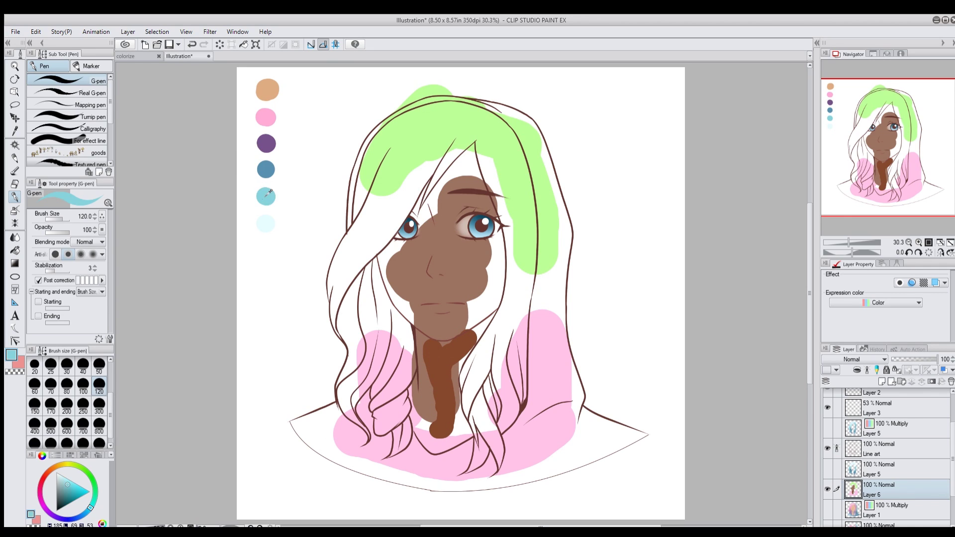
{"action": "mouse_move", "coordinate": [377, 203]}
{"action": "left_mouse_down"}
{"action": "mouse_move", "coordinate": [356, 263]}
{"action": "mouse_move", "coordinate": [378, 323]}
{"action": "mouse_move", "coordinate": [350, 306]}
{"action": "mouse_move", "coordinate": [348, 328]}
{"action": "left_mouse_up"}
{"action": "left_click_drag", "start_coordinate": [533, 278], "coordinate": [507, 367]}
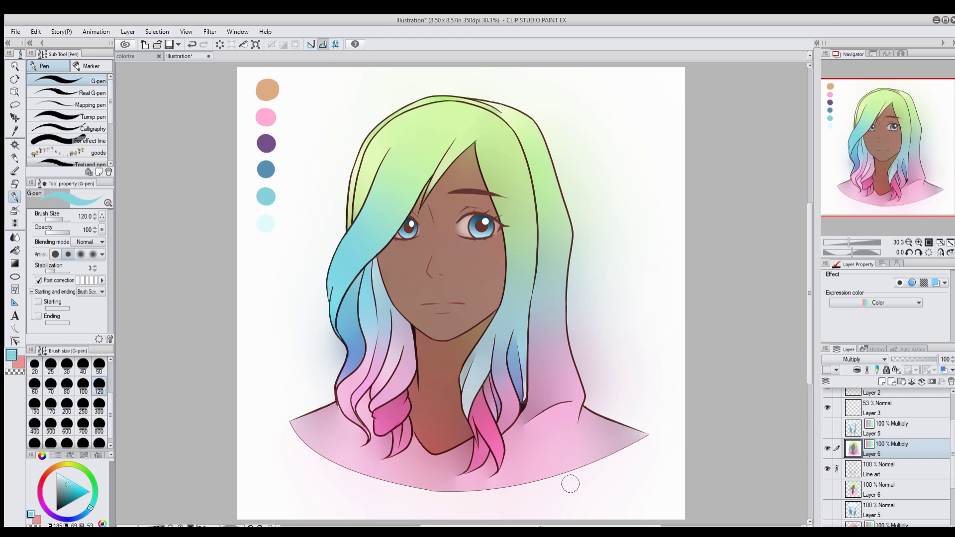
Step: Switch to the Auto select tool and open the Colorize options again
{"action": "key", "text": "w"}
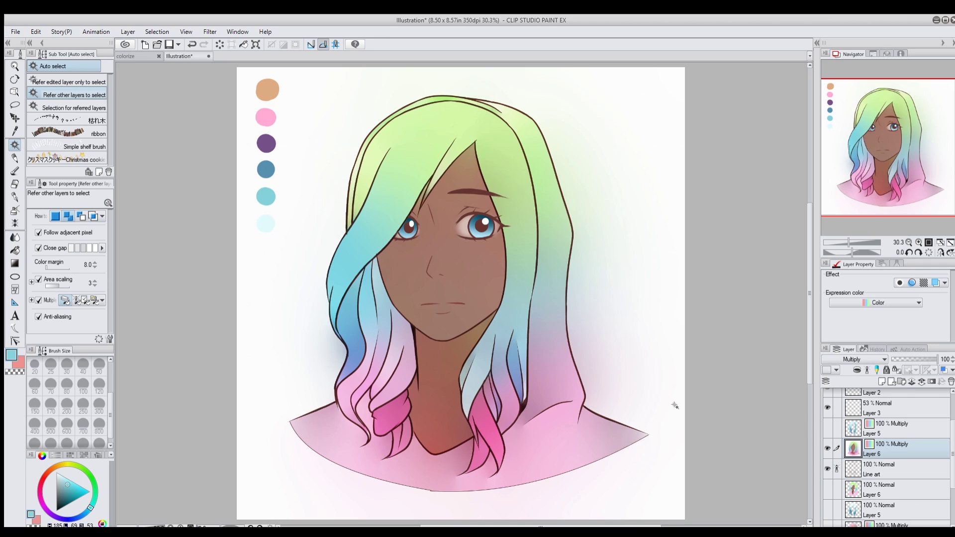
{"action": "left_click", "coordinate": [33, 32]}
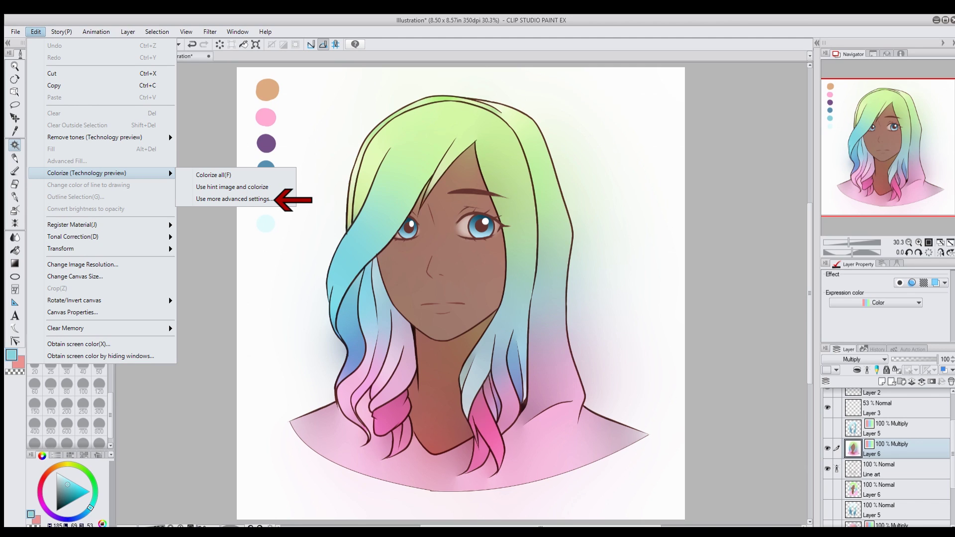
{"action": "key", "text": "Escape"}
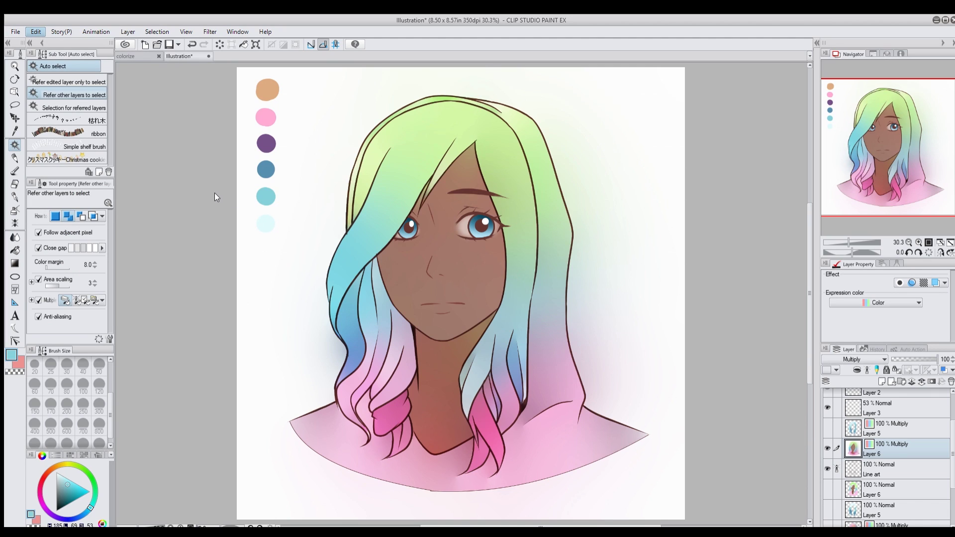